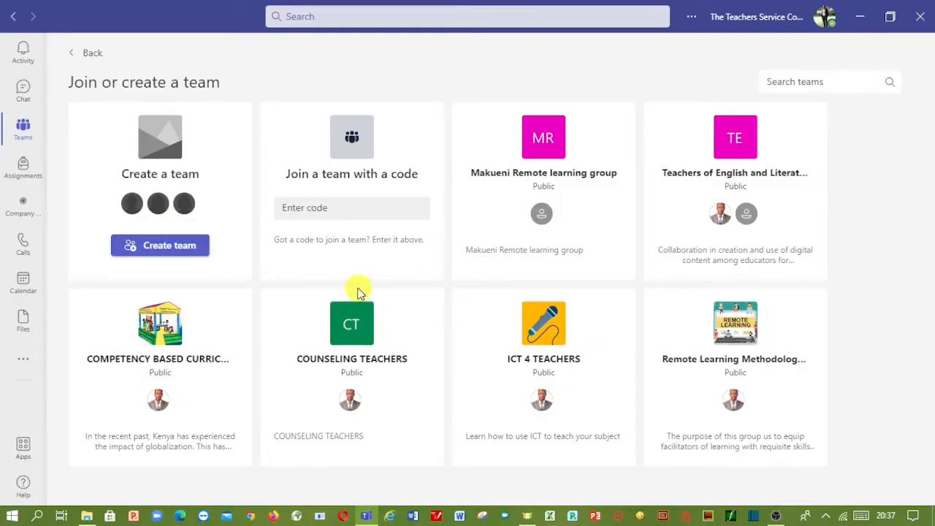
- Go back from the Join or create a team page to the Teams grid
left_click(23, 132)
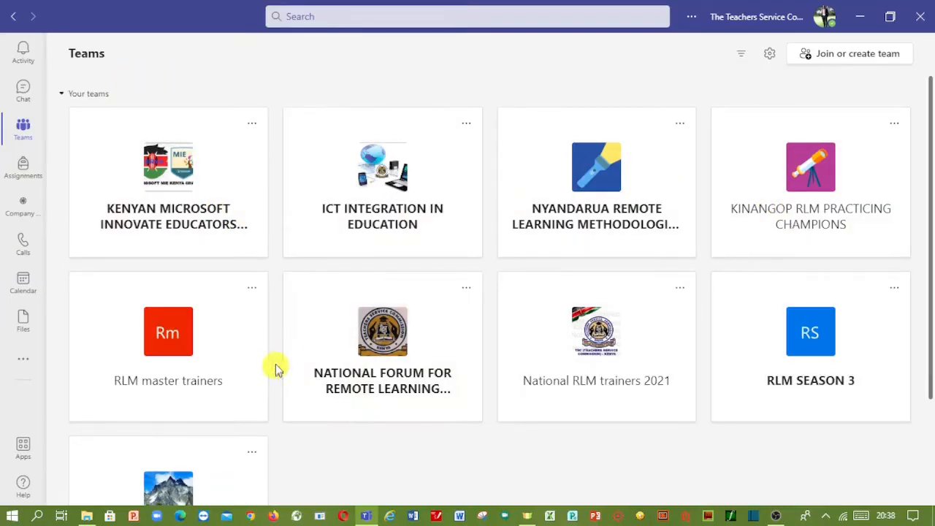
scroll(228, 359, "down", 1)
scroll(227, 358, "down", 1)
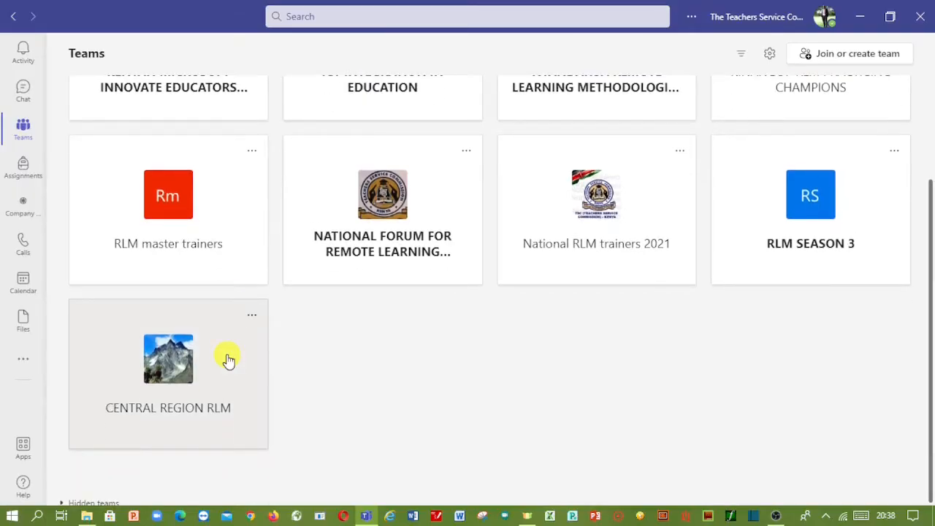
scroll(229, 360, "up", 2)
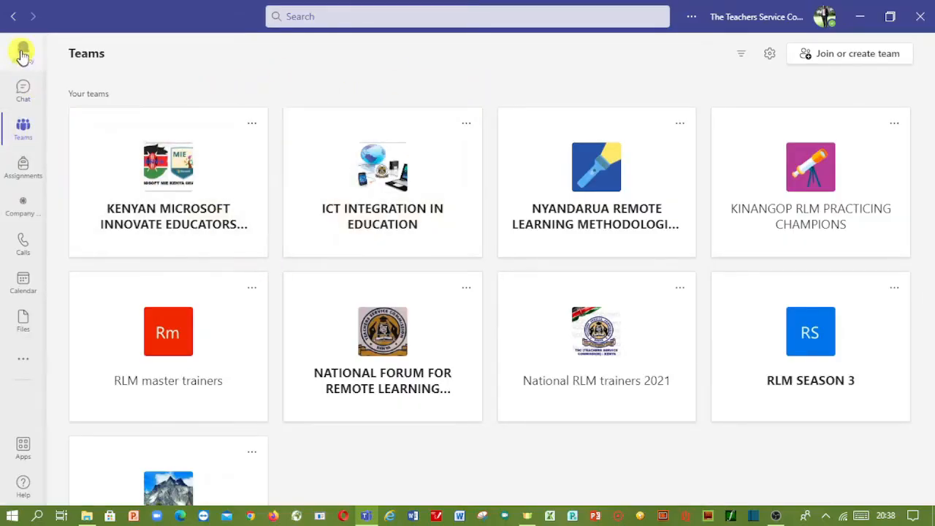
left_click(23, 94)
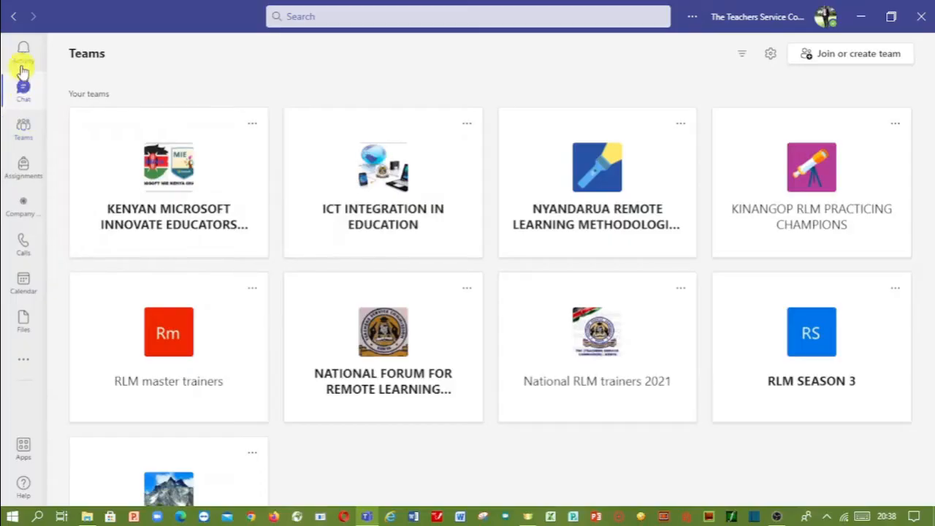
left_click(22, 55)
left_click(27, 137)
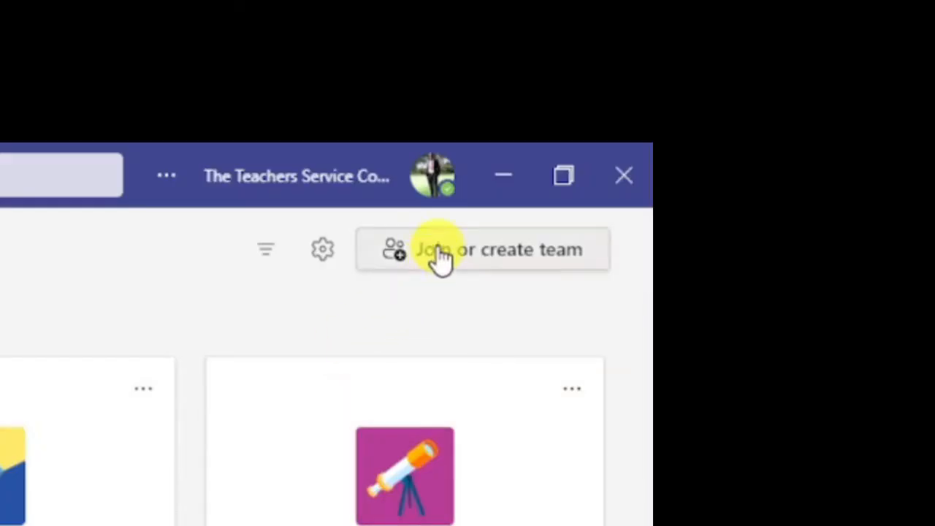
- Go to Join or create team and start a new team to see the team types
left_click(451, 255)
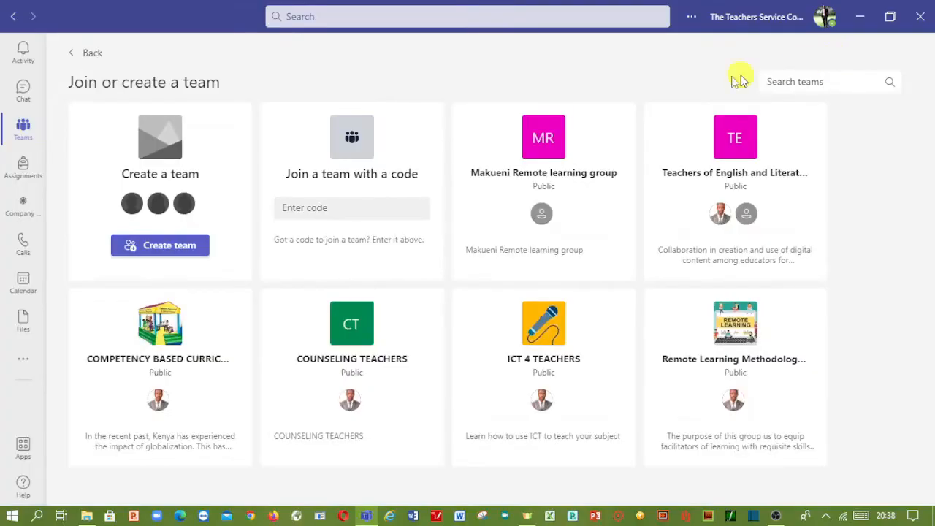
left_click(162, 252)
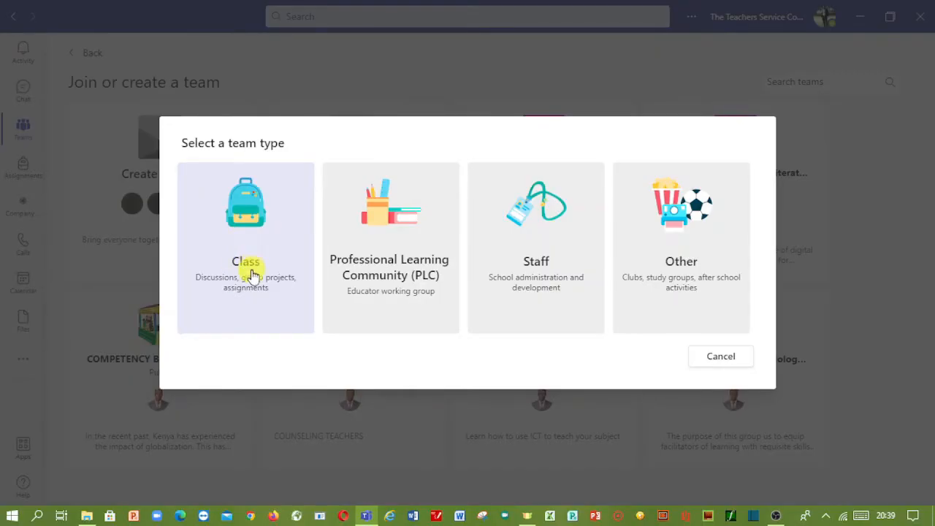
left_click(249, 203)
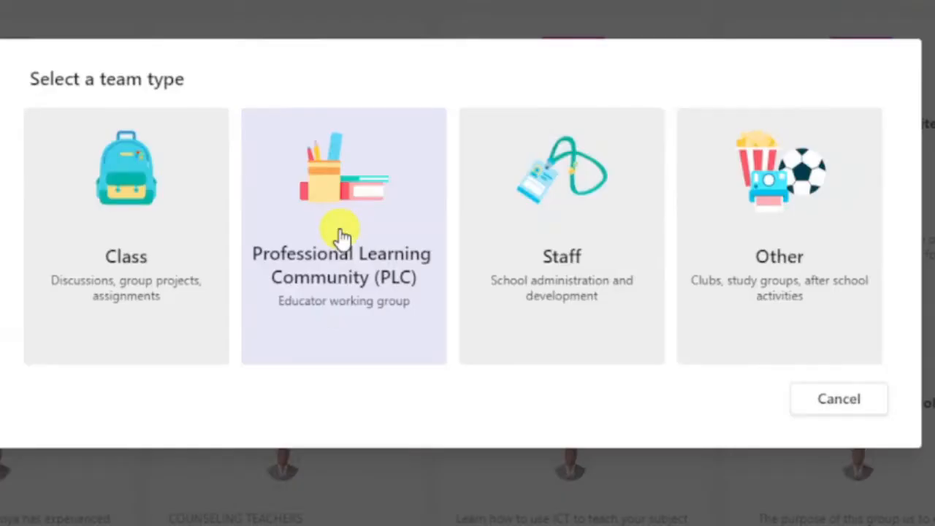
- Pick the Professional Learning Community type and name the team 'NYANDARUA SCIENCE INSET'
left_click(390, 249)
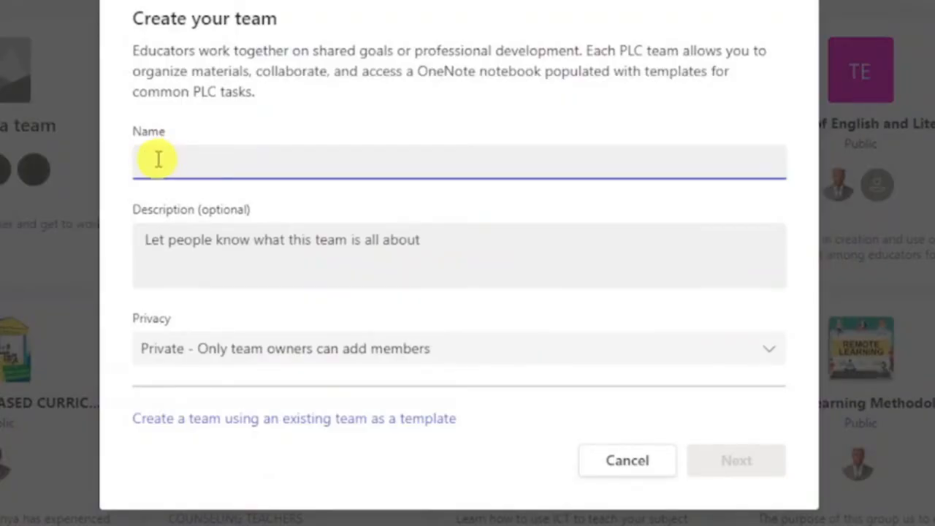
type("NYANDARUA")
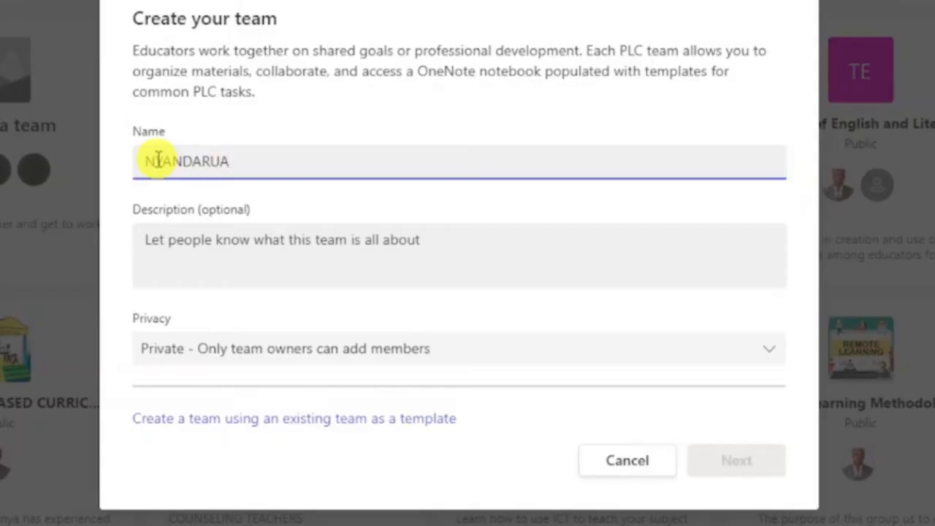
type(" S")
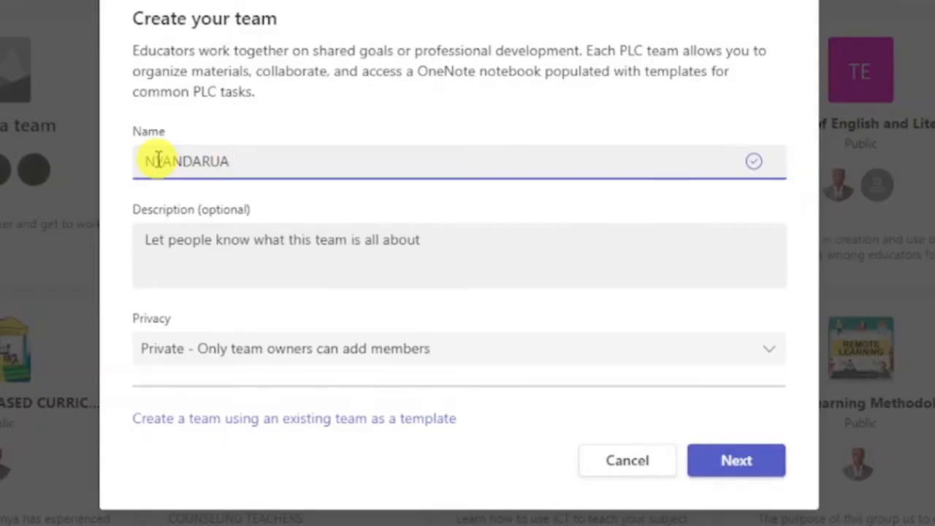
type("C")
key("BackSpace")
type("SCIENCE INSET")
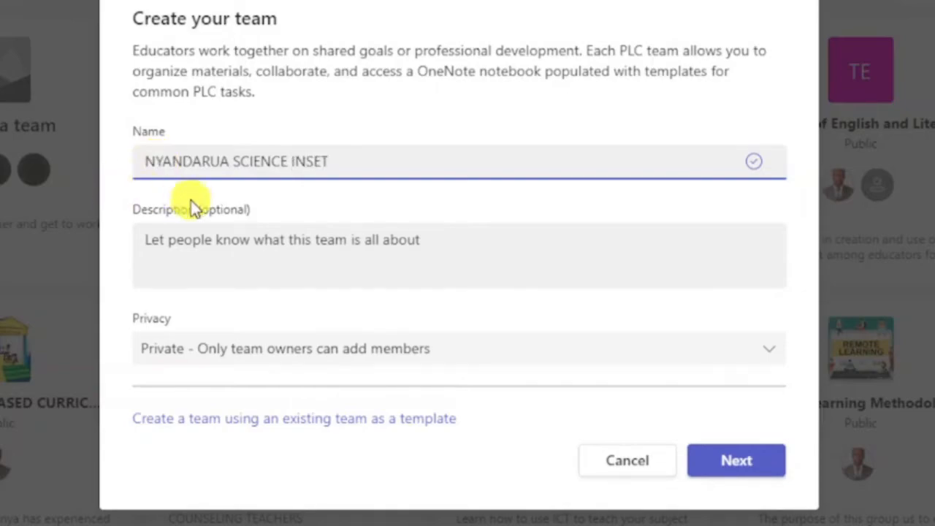
left_click(177, 261)
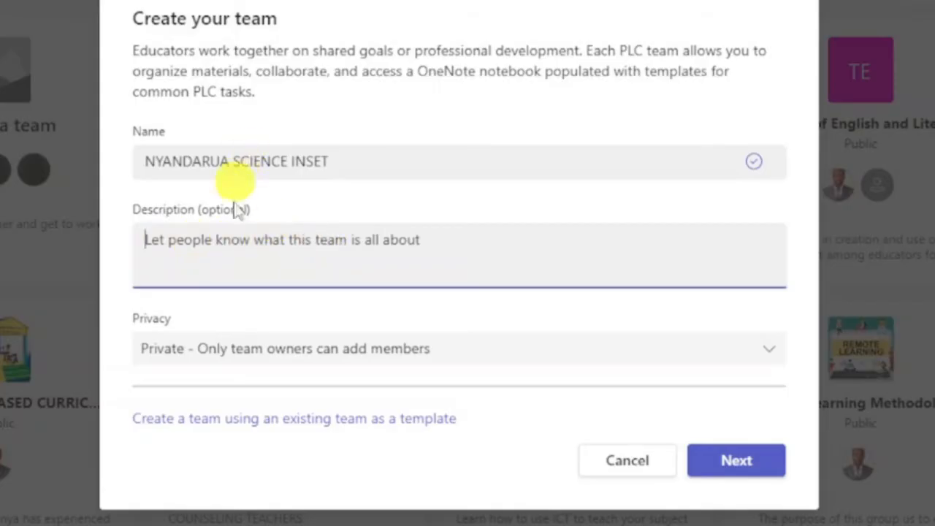
left_click(192, 355)
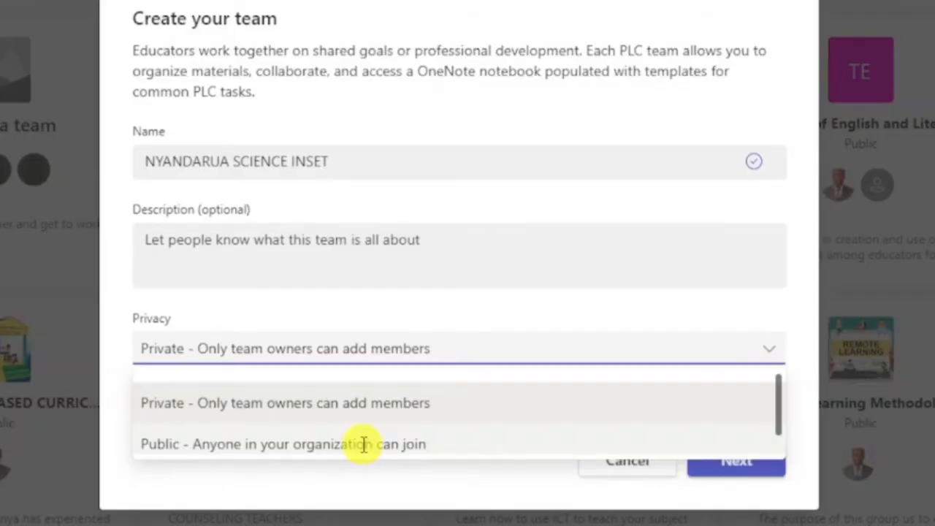
scroll(364, 444, "down", 1)
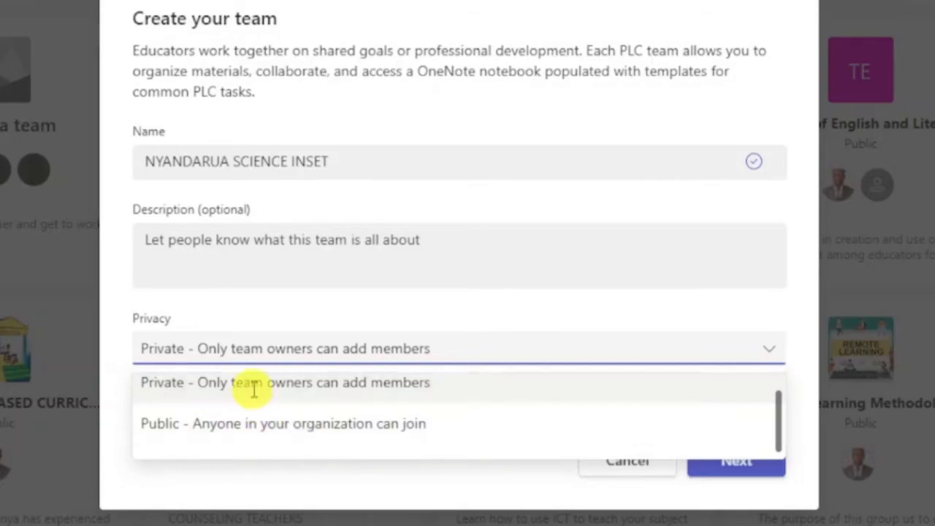
scroll(261, 423, "up", 1)
scroll(261, 417, "down", 1)
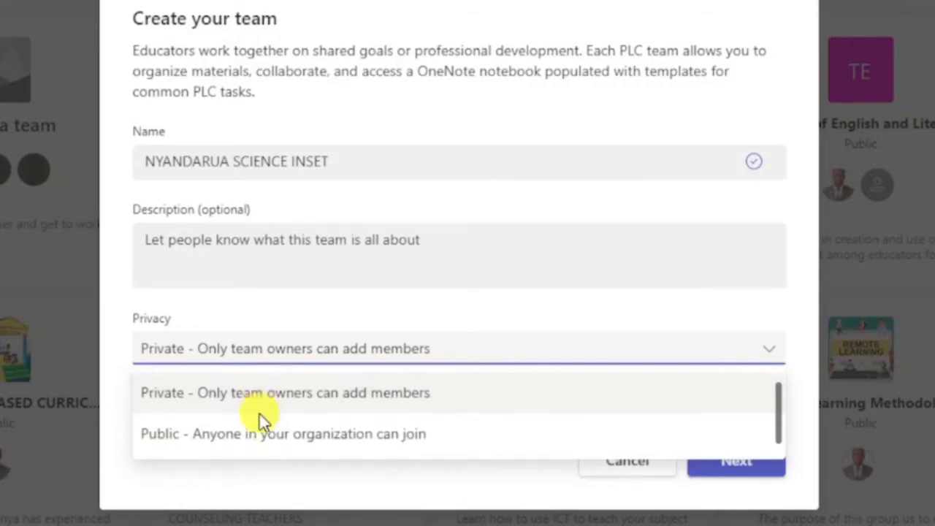
scroll(255, 411, "up", 1)
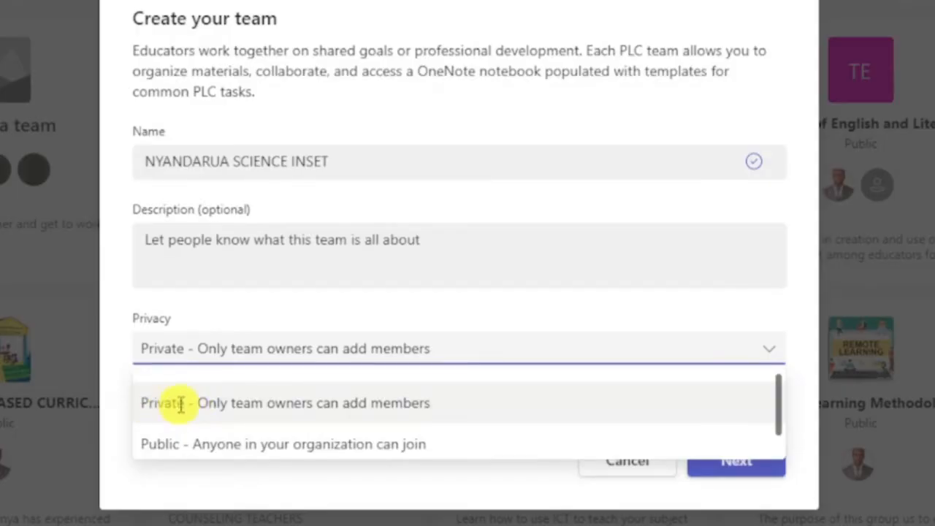
left_click(251, 400)
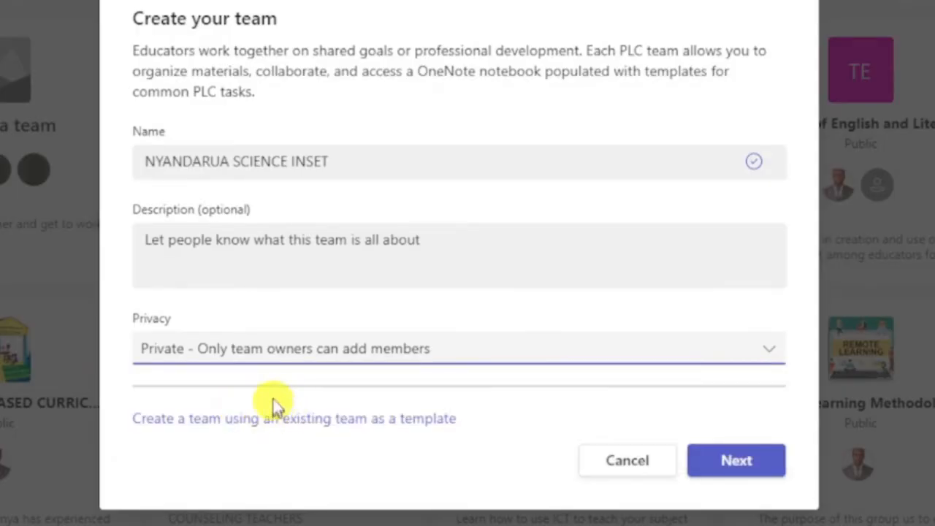
left_click(742, 468)
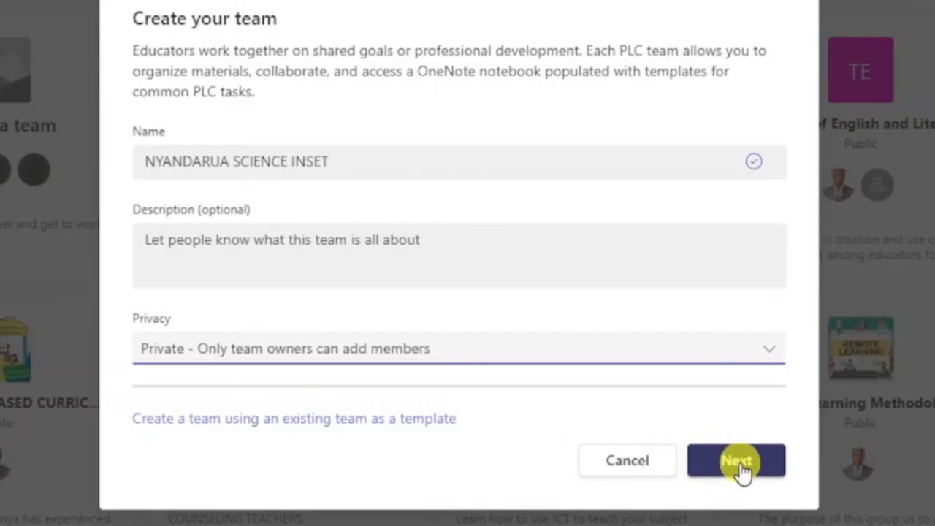
- Create the team, then search for a colleague by name and add them
left_click(742, 466)
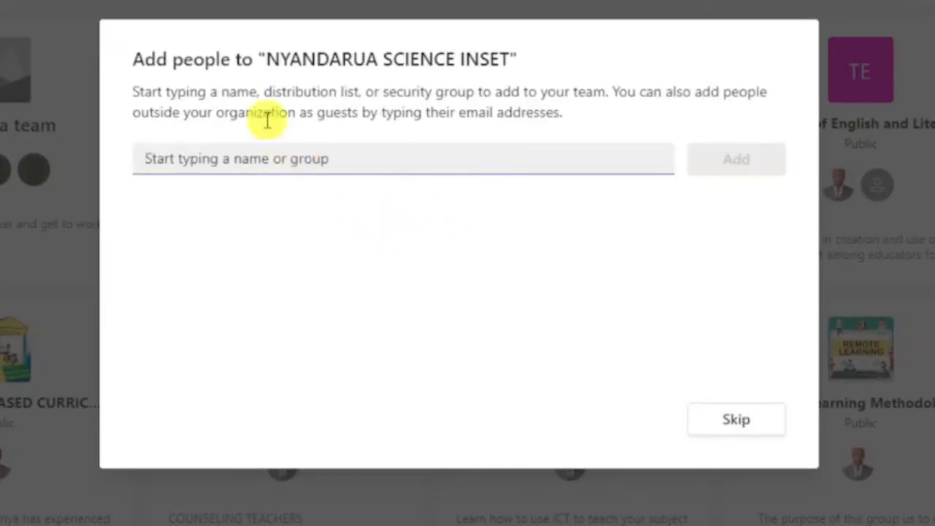
left_click(148, 158)
type("CATH")
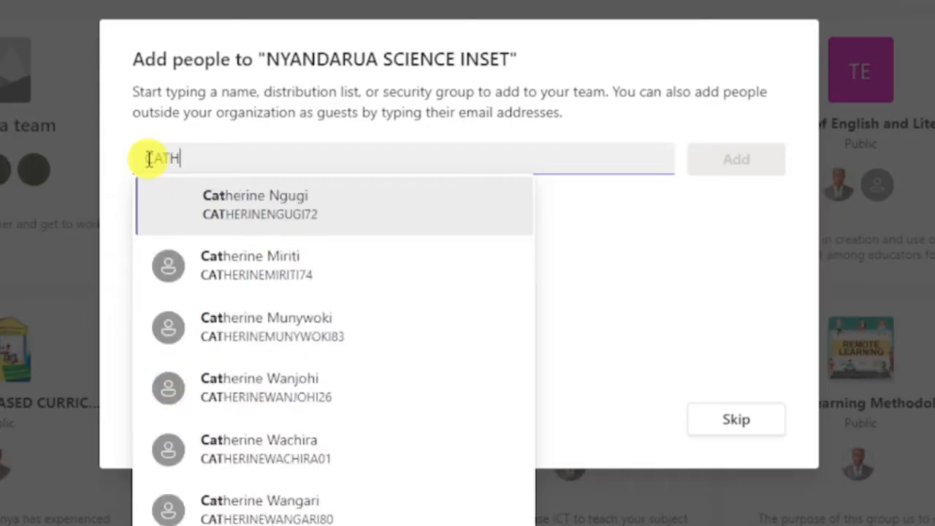
type("ER")
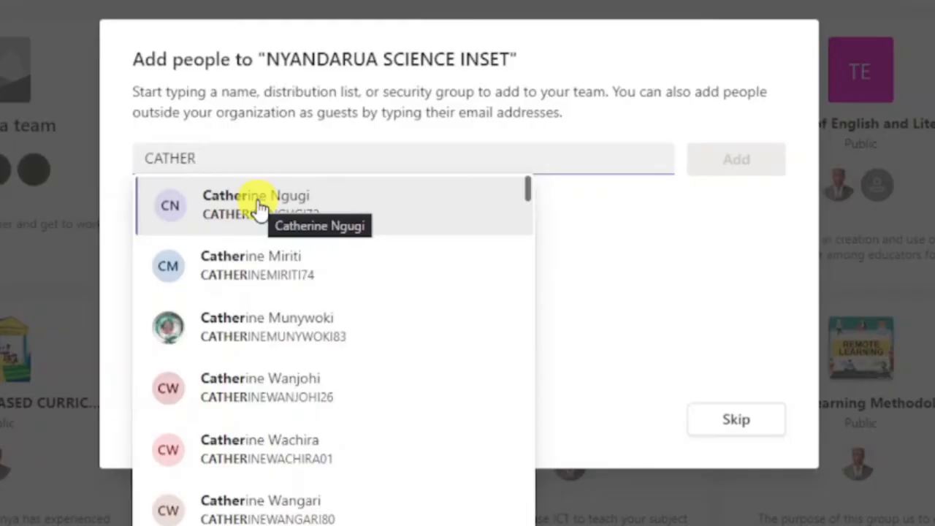
left_click(259, 209)
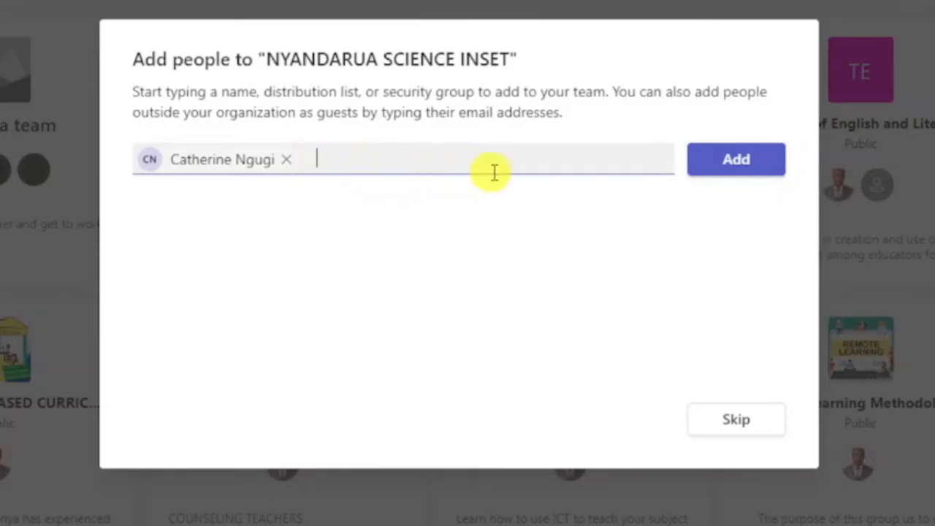
left_click(727, 167)
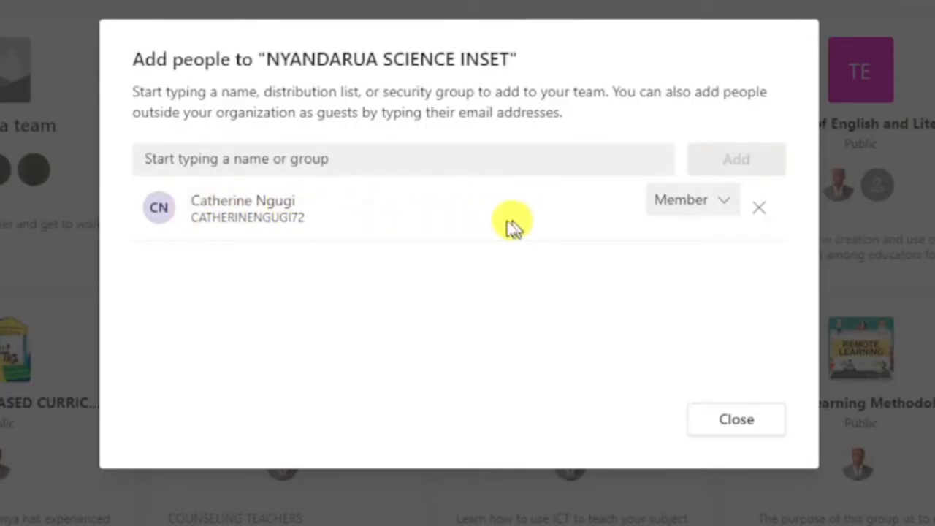
- Keep the added colleague's role as Member and close the add-people dialog
left_click(727, 207)
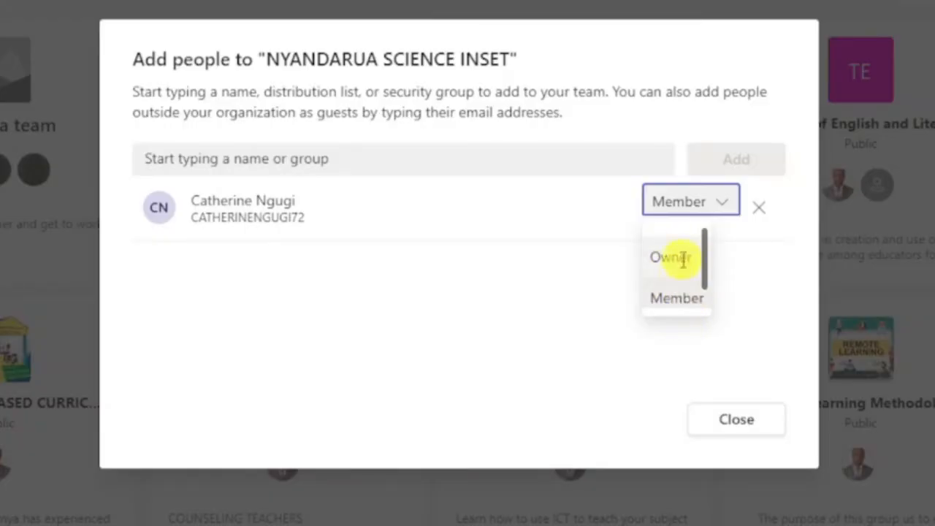
left_click(598, 272)
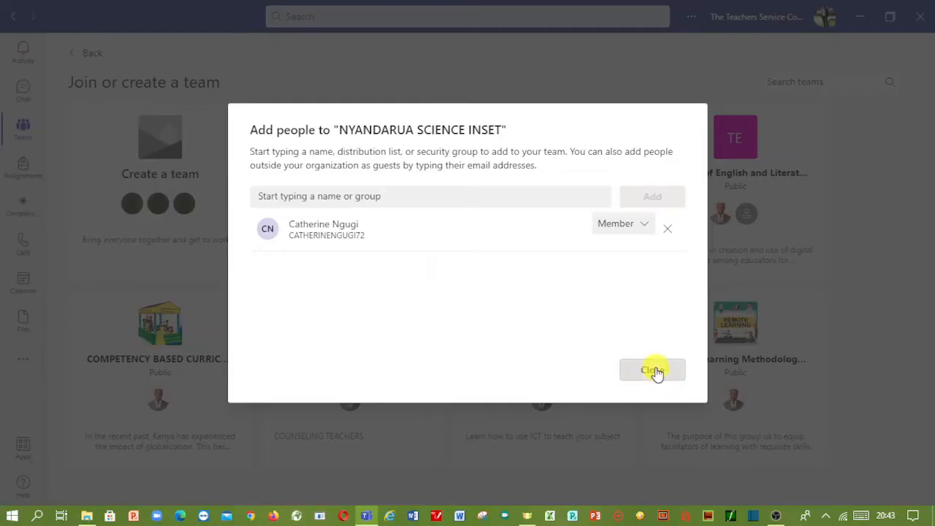
left_click(650, 363)
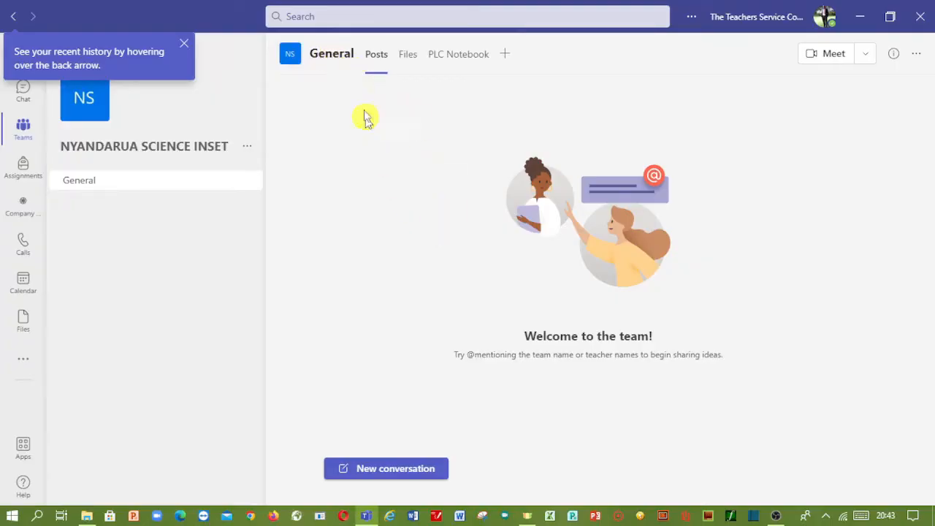
- Open the General channel's Files tab to view its empty Documents library
left_click(407, 57)
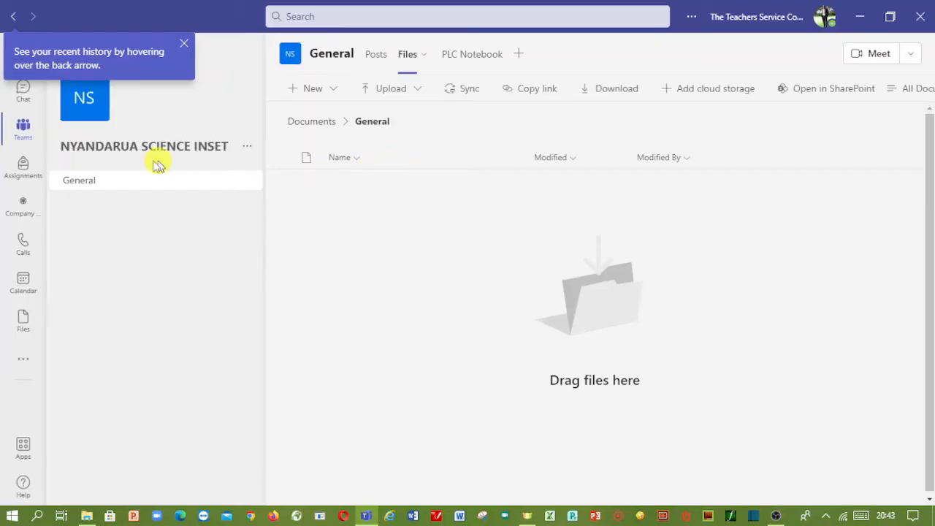
- Return to the Teams grid, showing NYANDARUA SCIENCE INSET among the joined teams
left_click(23, 131)
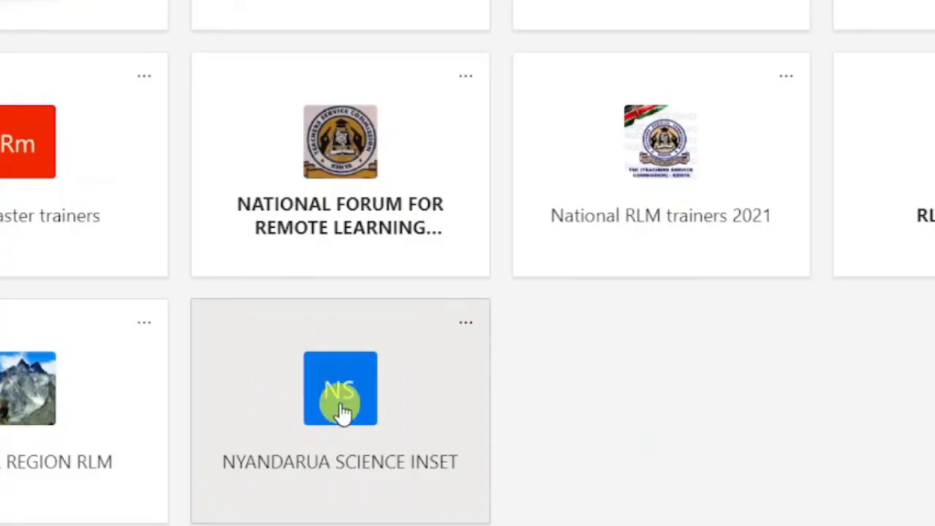
scroll(335, 413, "up", 3)
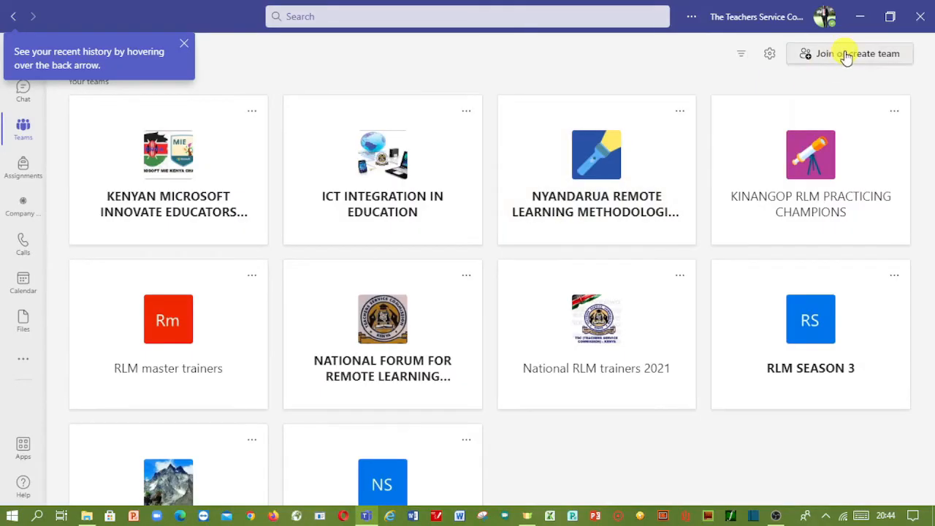
left_click(847, 56)
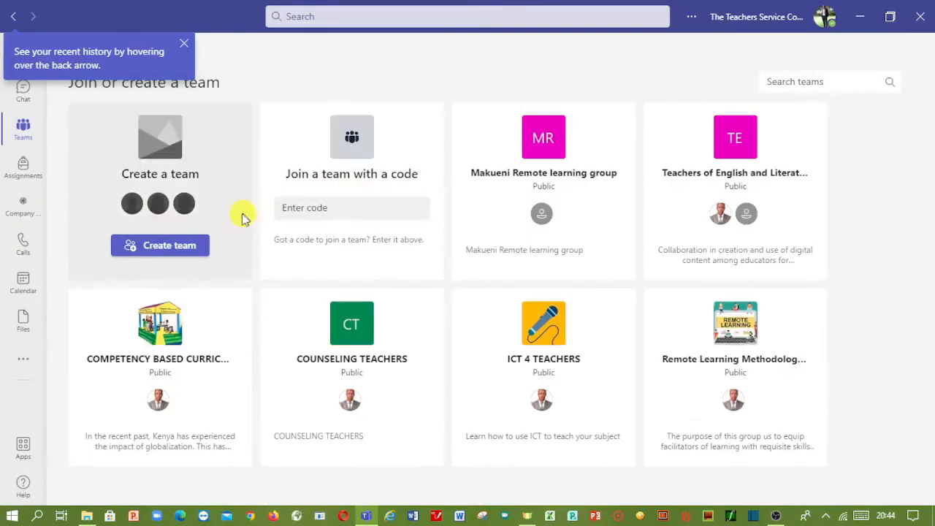
left_click(27, 129)
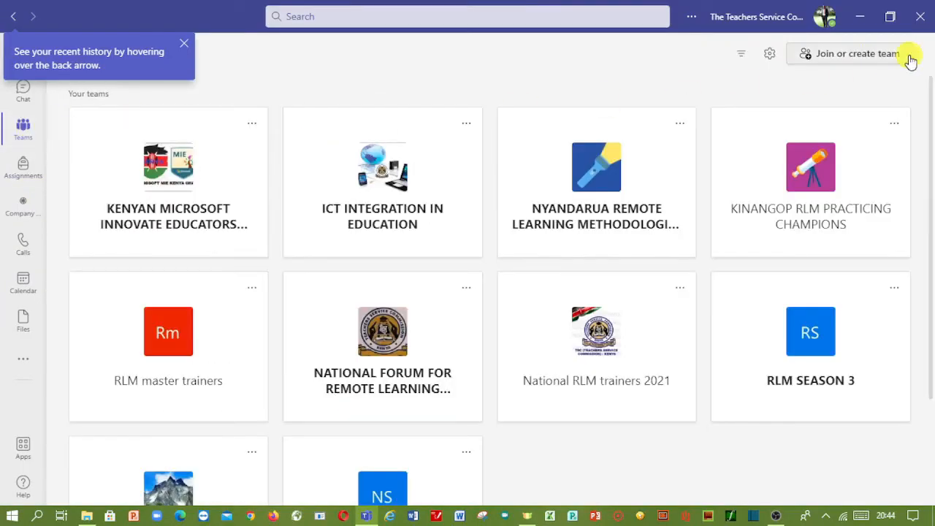
left_click(846, 56)
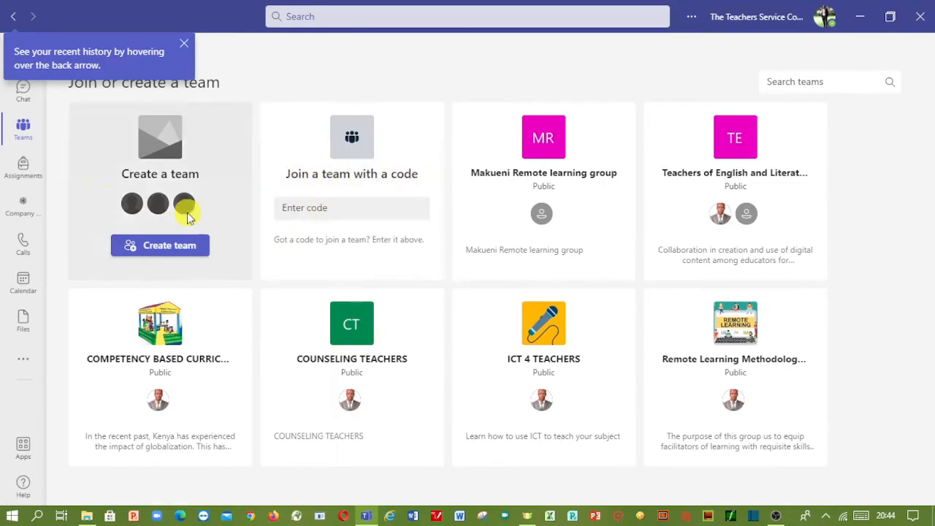
left_click(25, 130)
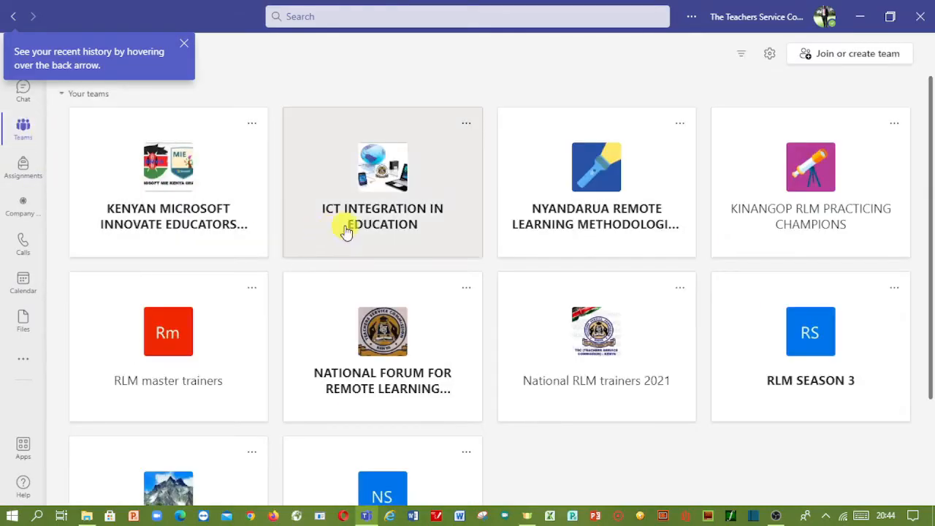
scroll(372, 349, "down", 2)
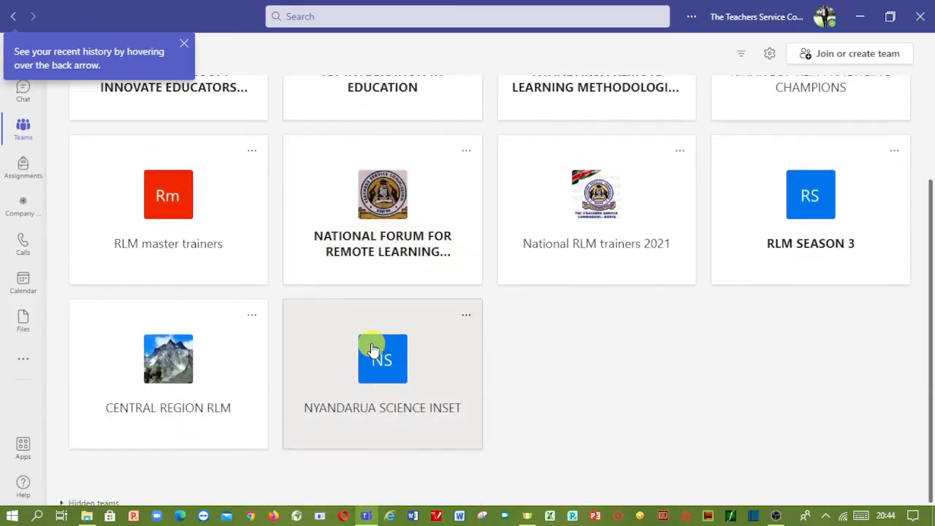
scroll(373, 349, "up", 2)
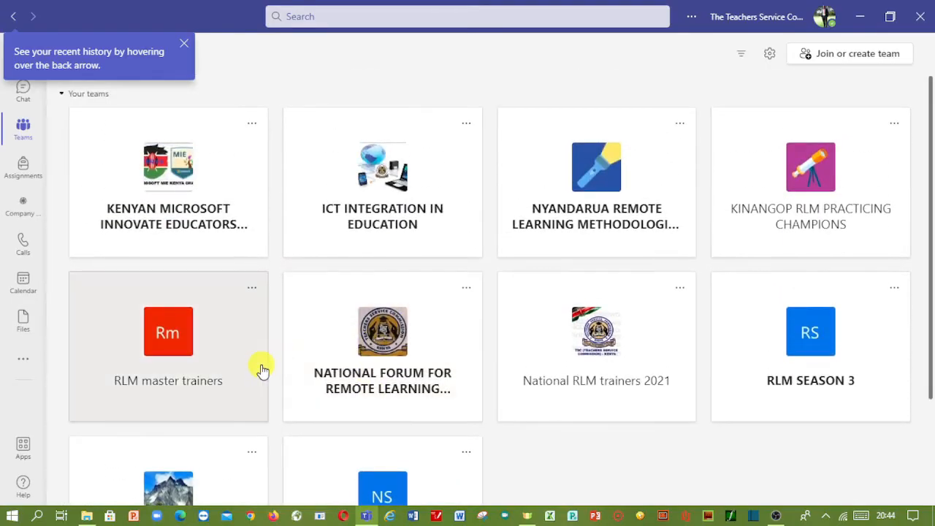
scroll(259, 368, "down", 2)
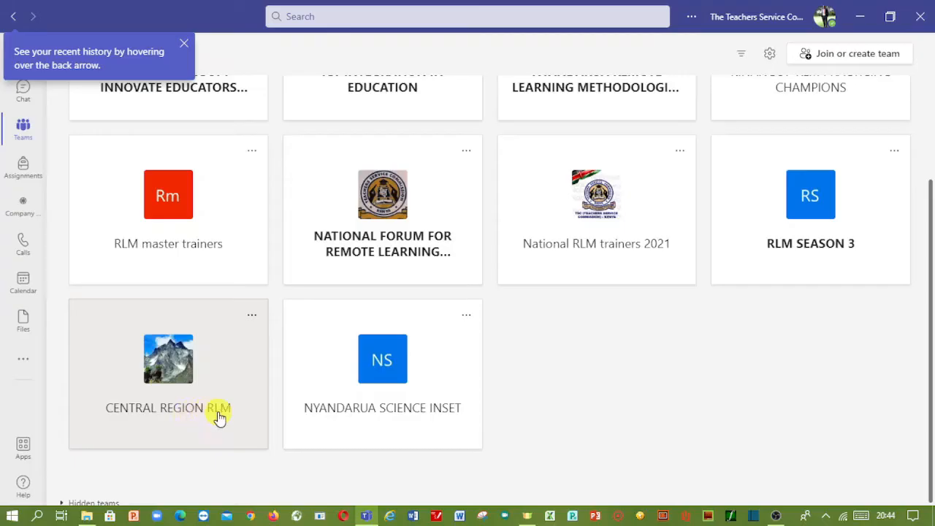
- Reveal the CENTRAL REGION RLM team code under Manage team > Settings, then go back
left_click(180, 382)
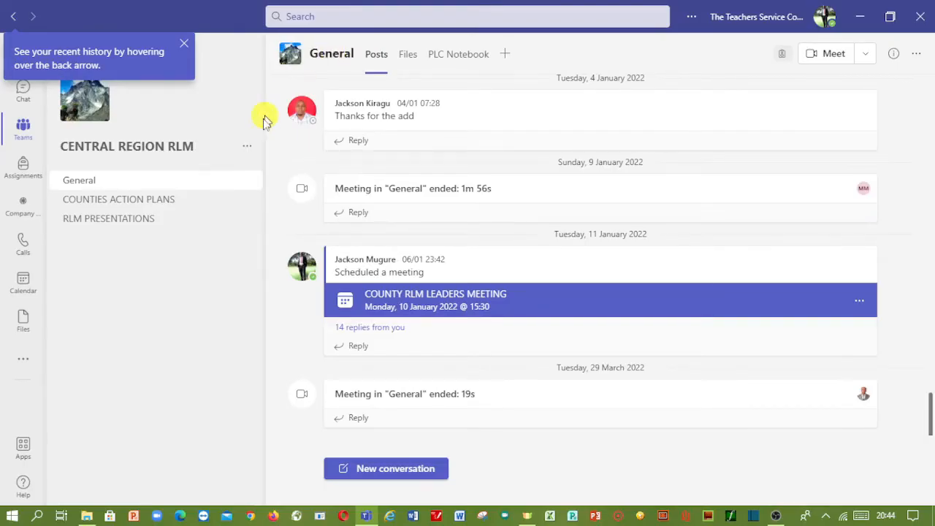
left_click(247, 146)
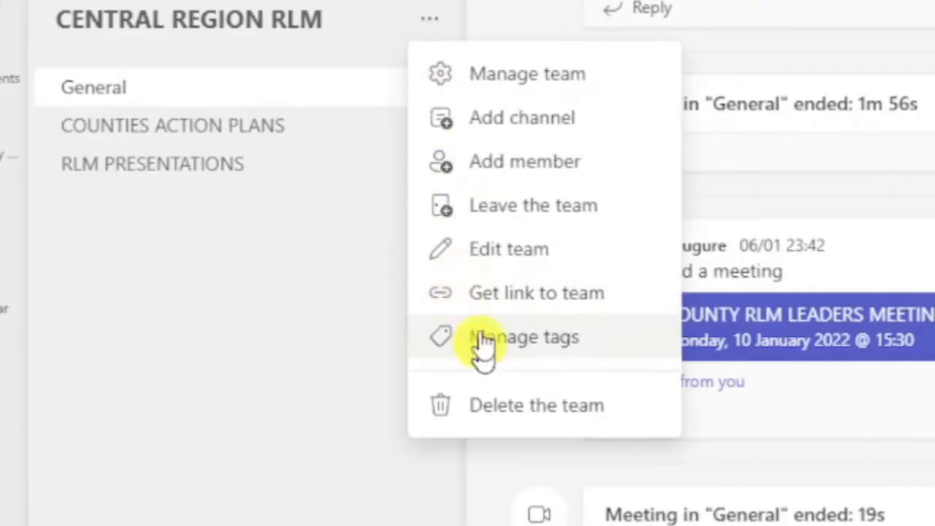
left_click(495, 92)
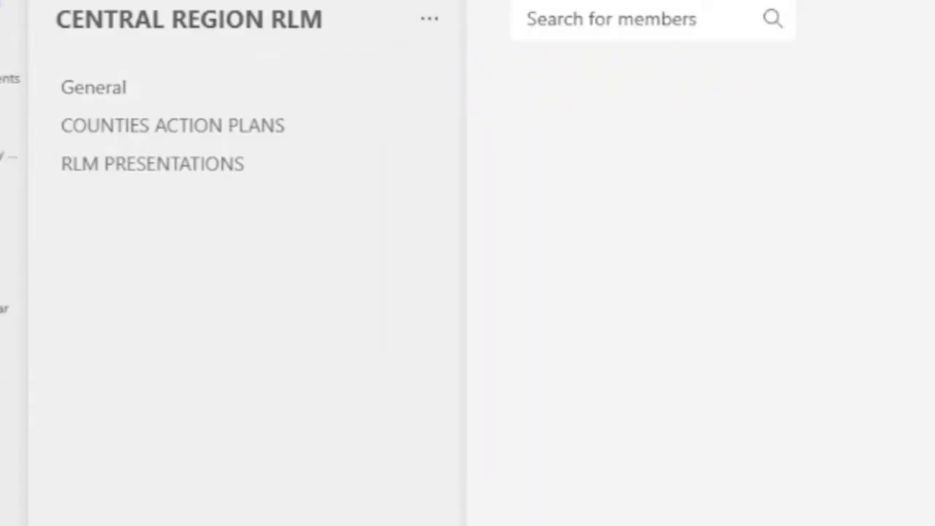
left_click(818, 1)
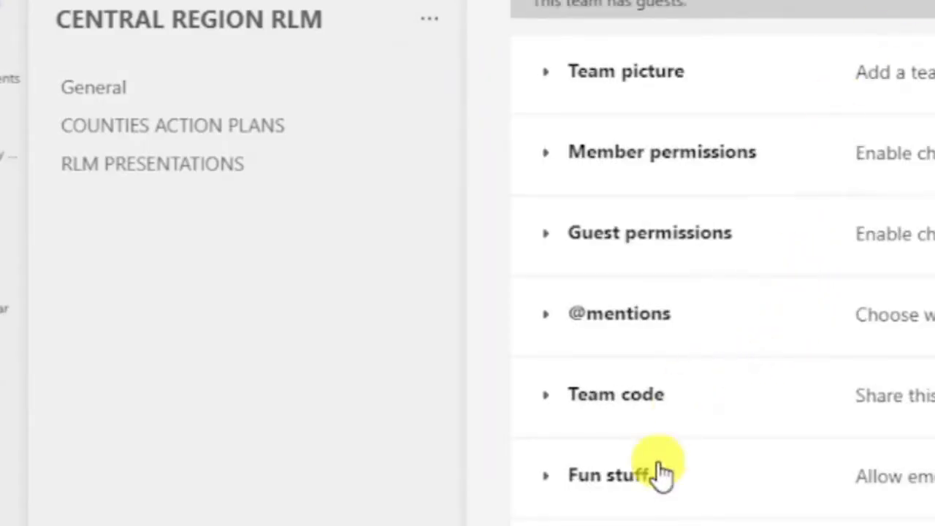
left_click(626, 412)
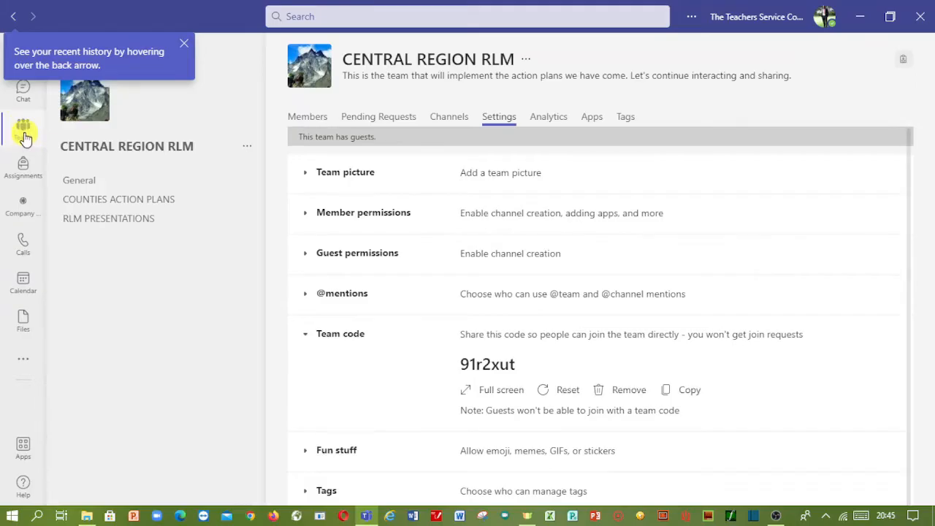
left_click(25, 131)
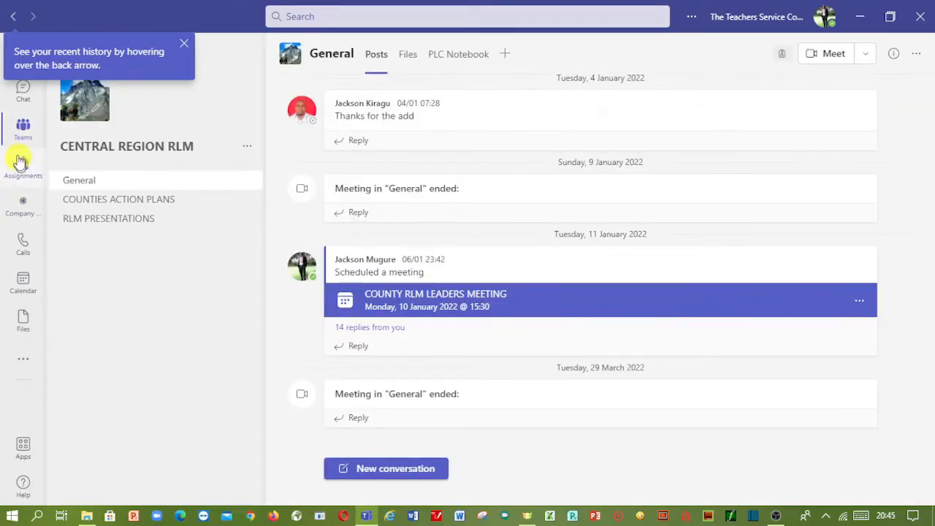
- Go to Join or create team and enter a team code in the Enter code box
left_click(26, 130)
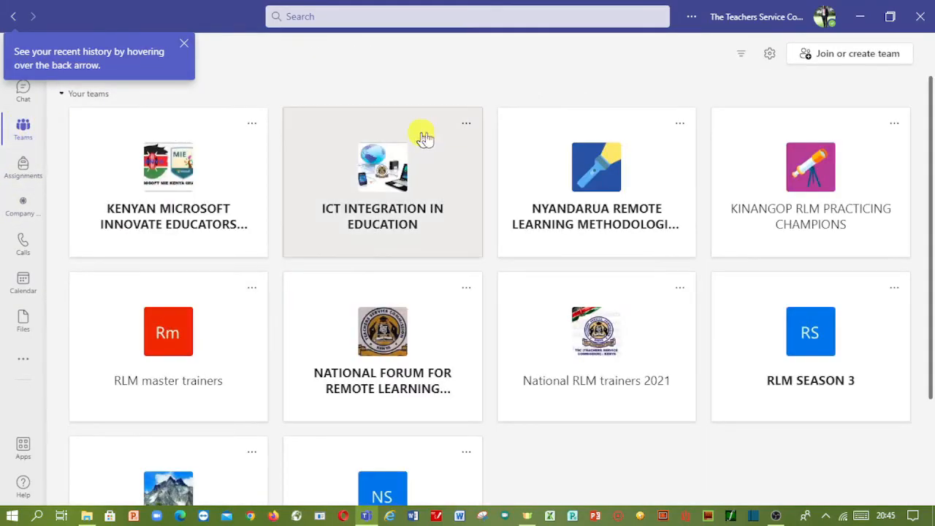
left_click(868, 59)
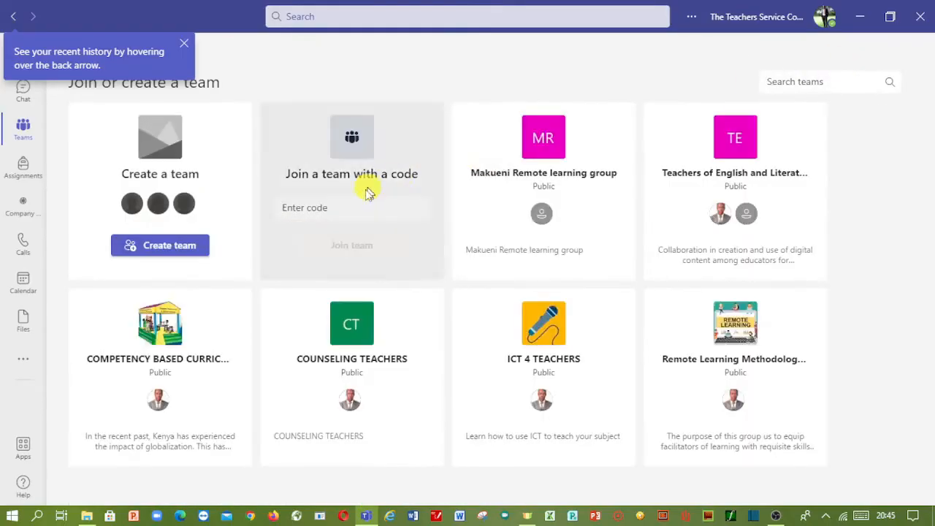
left_click(309, 208)
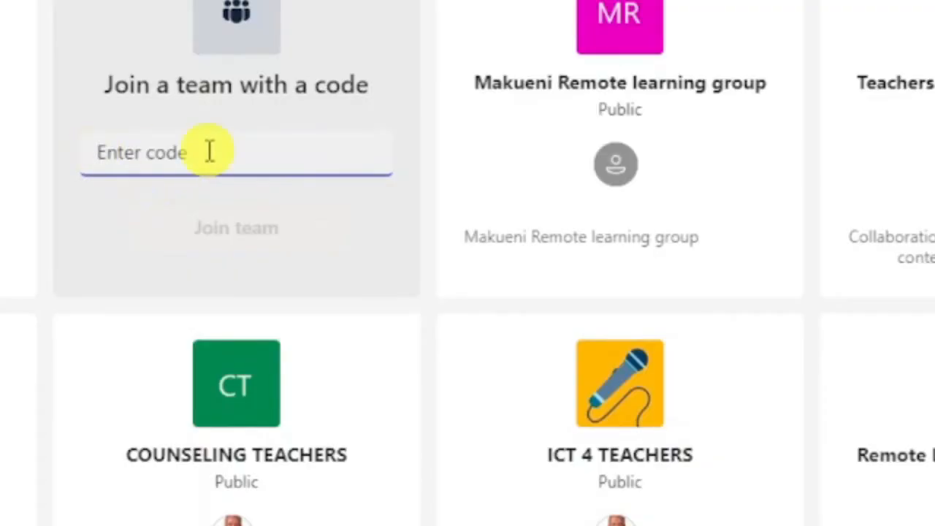
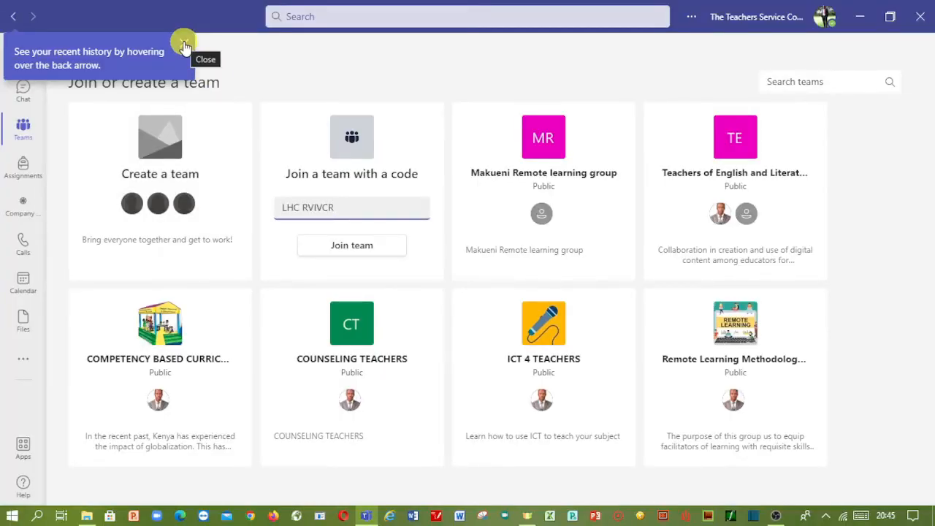
- Dismiss the recent-history tip and return to the Teams grid, scrolling down the list
left_click(184, 45)
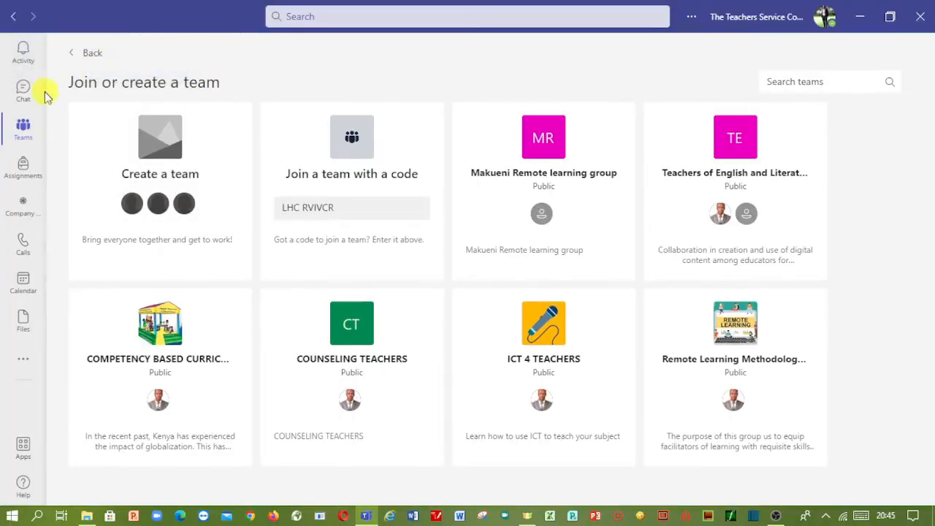
left_click(23, 130)
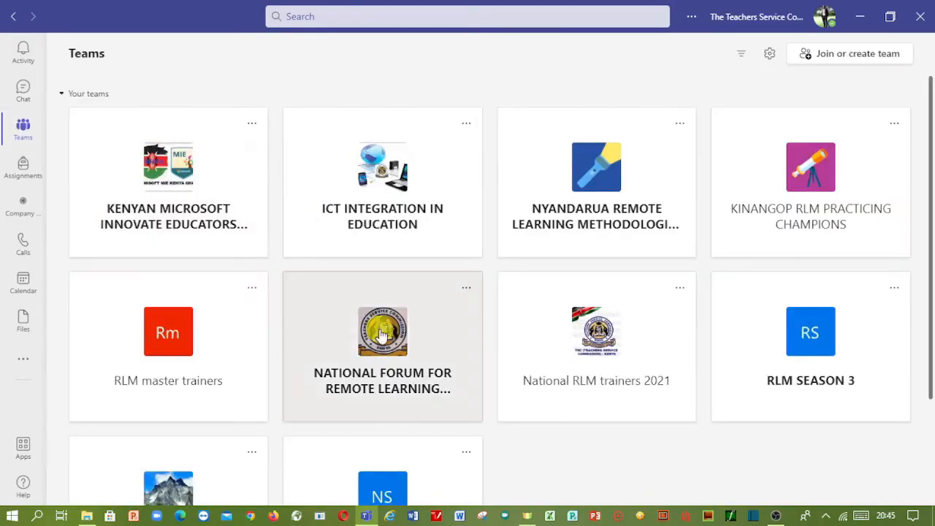
scroll(420, 339, "down", 3)
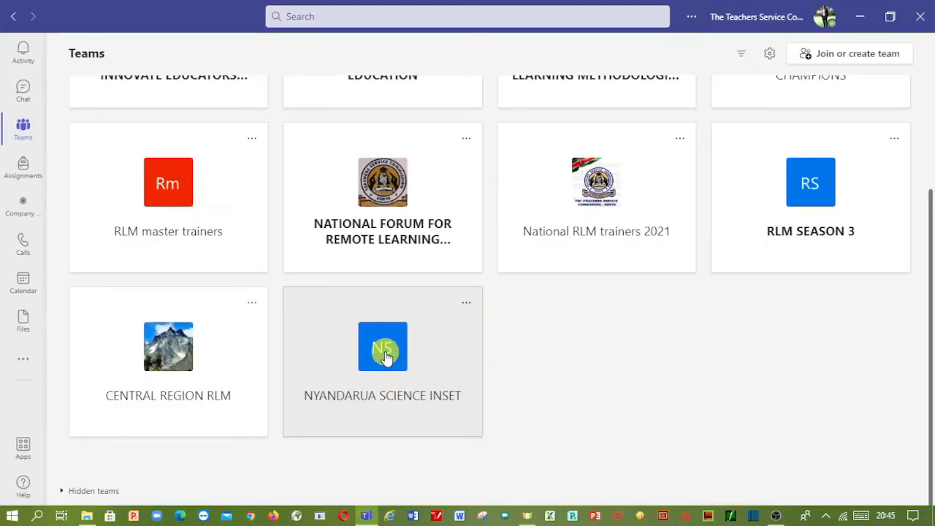
- Open the NYANDARUA SCIENCE INSET team from its card in the Teams grid
left_click(385, 355)
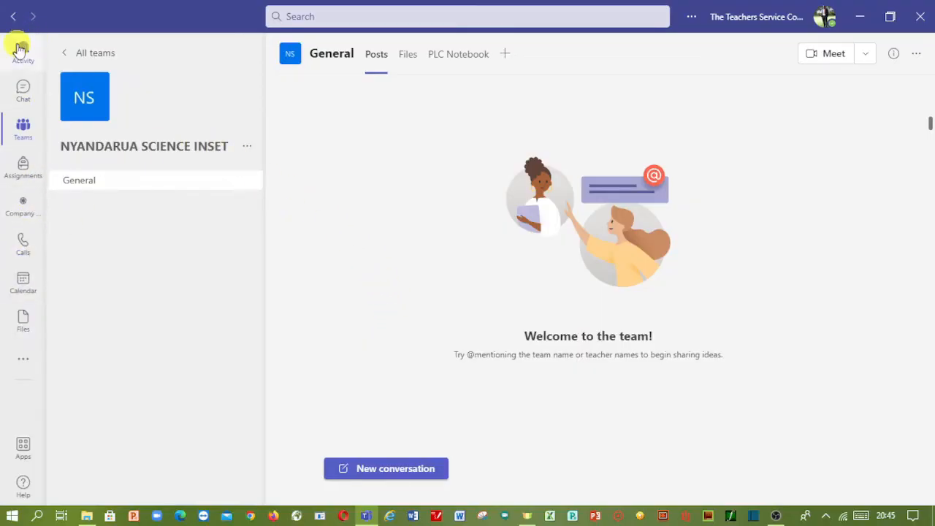
left_click(22, 284)
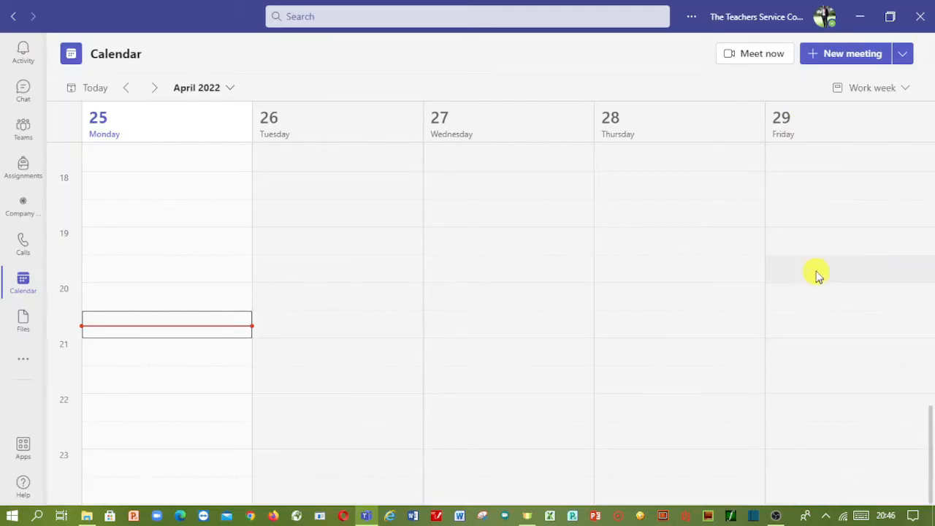
scroll(789, 337, "up", 8)
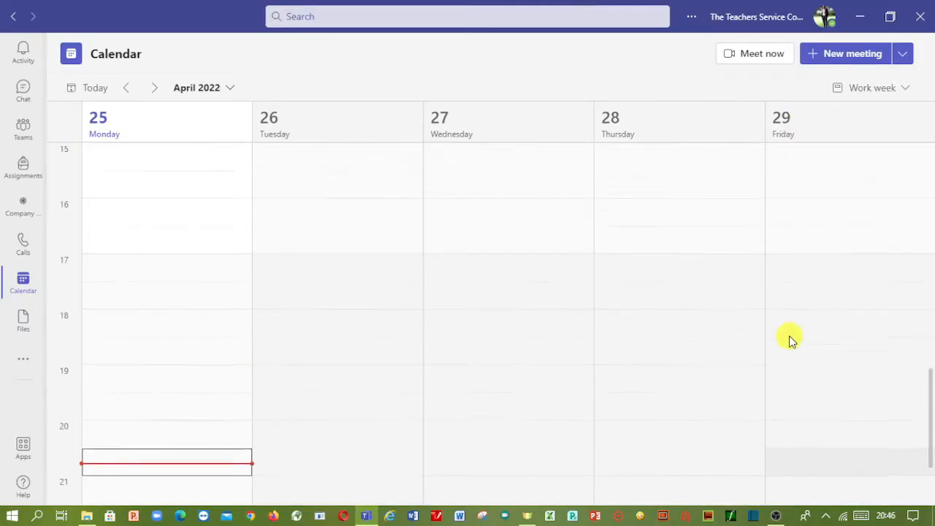
scroll(794, 340, "up", 6)
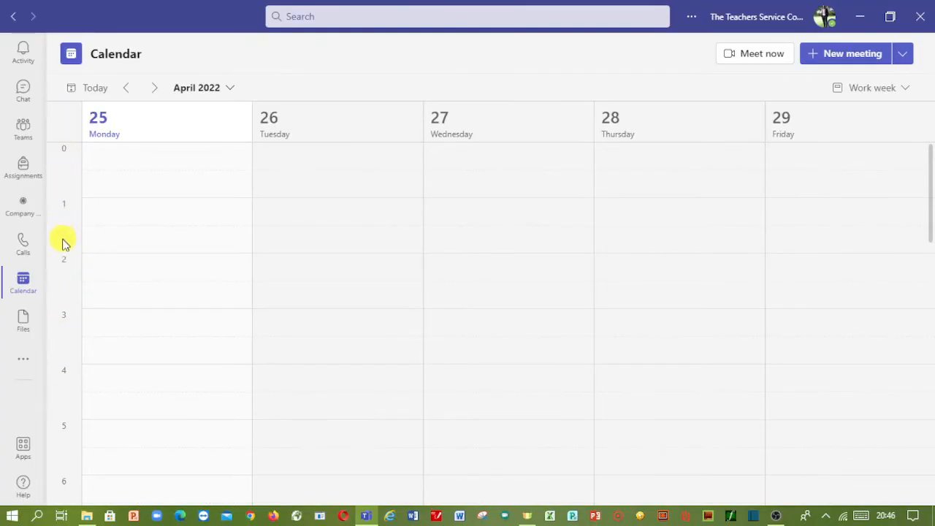
scroll(62, 245, "down", 13)
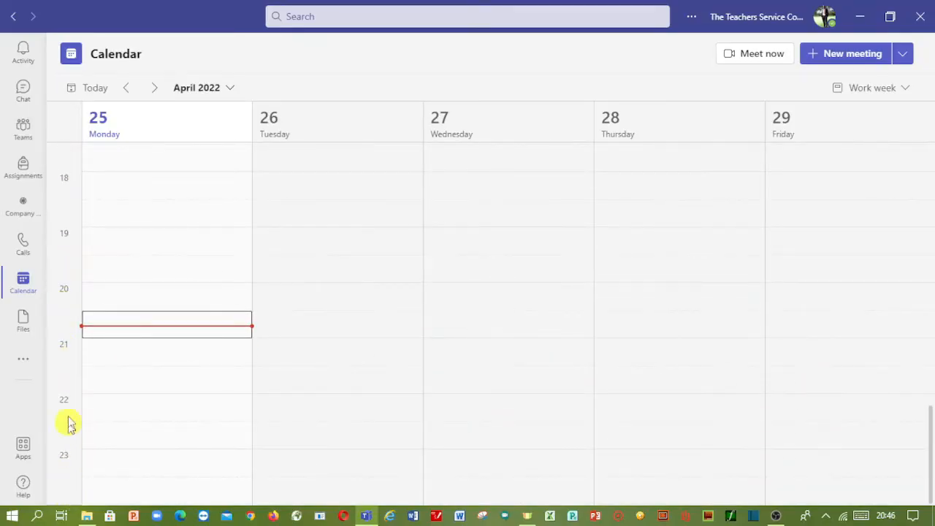
scroll(63, 232, "up", 2)
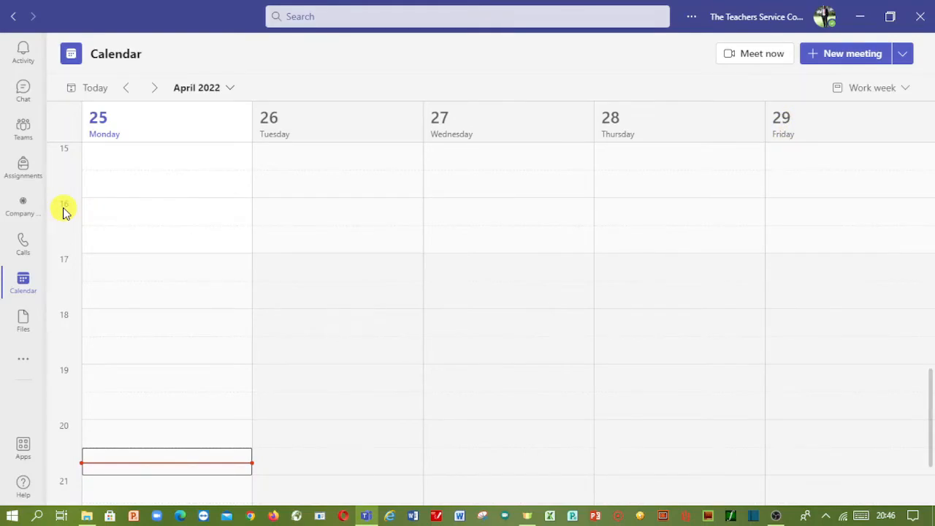
left_click(818, 218)
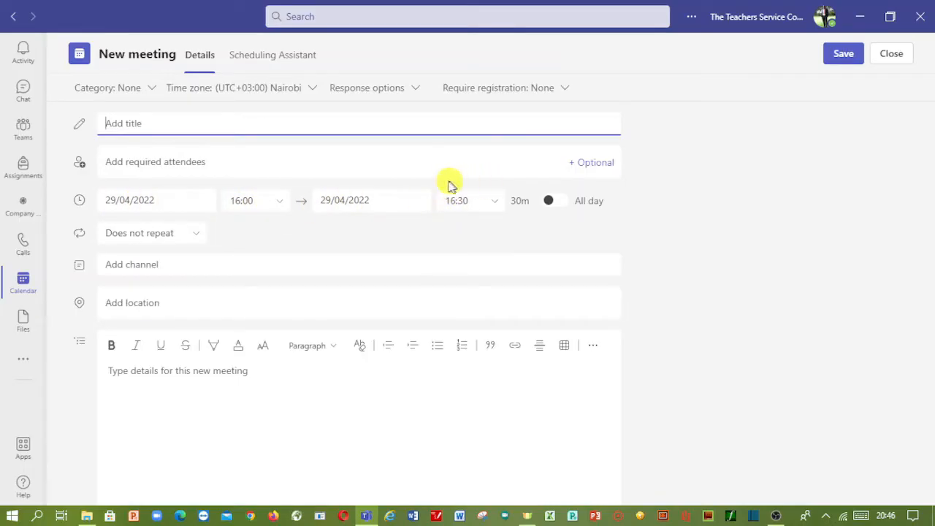
left_click(14, 17)
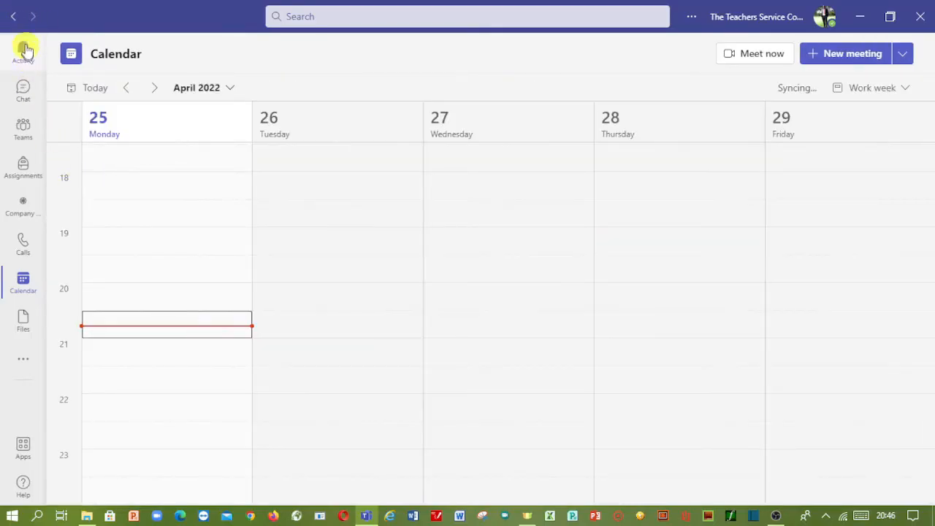
- Start an instant meeting in the NYANDARUA SCIENCE INSET General channel, join it, then leave
left_click(24, 130)
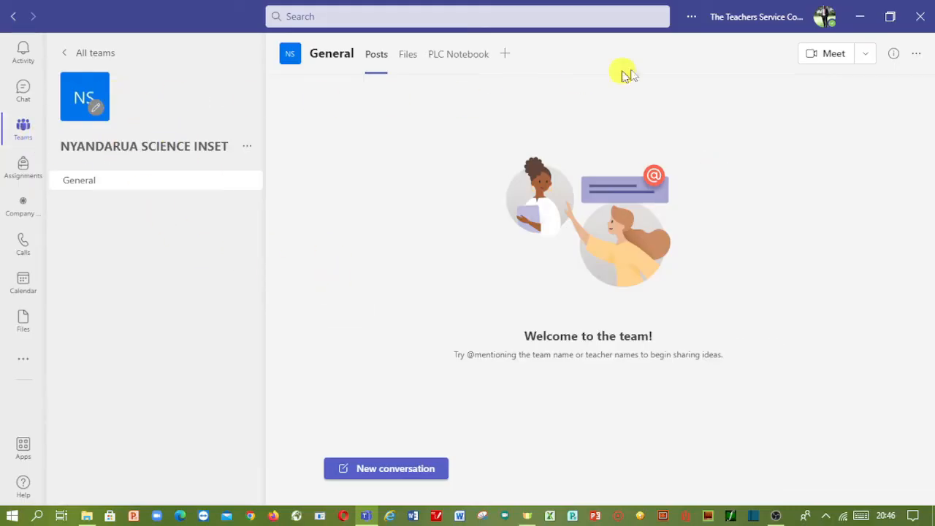
left_click(830, 60)
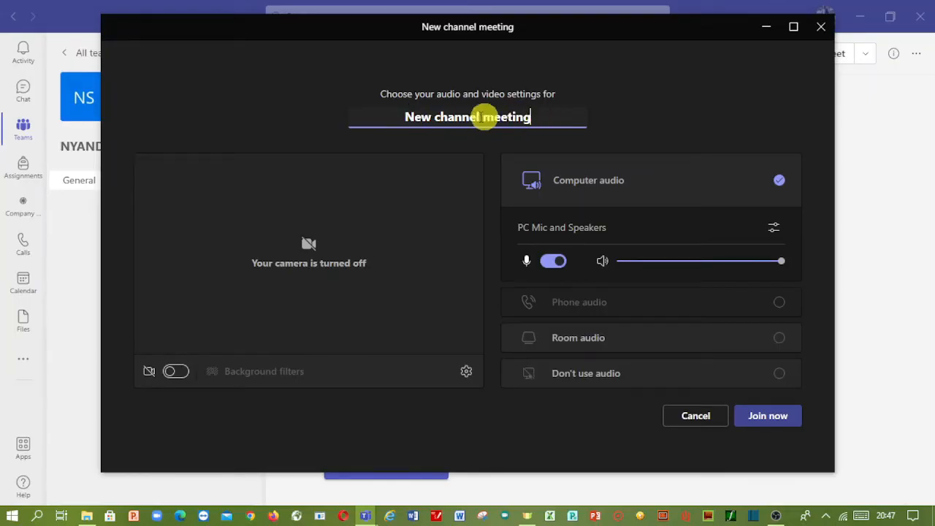
left_click(768, 416)
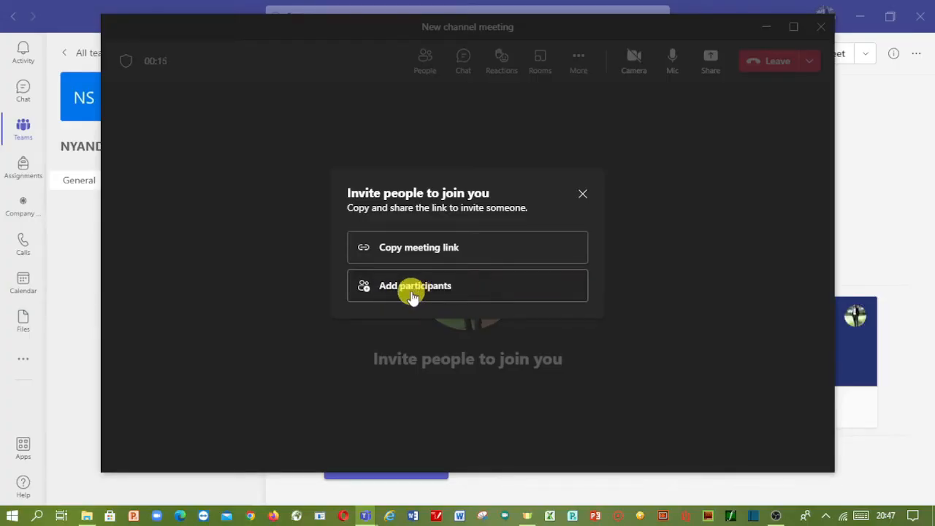
left_click(581, 193)
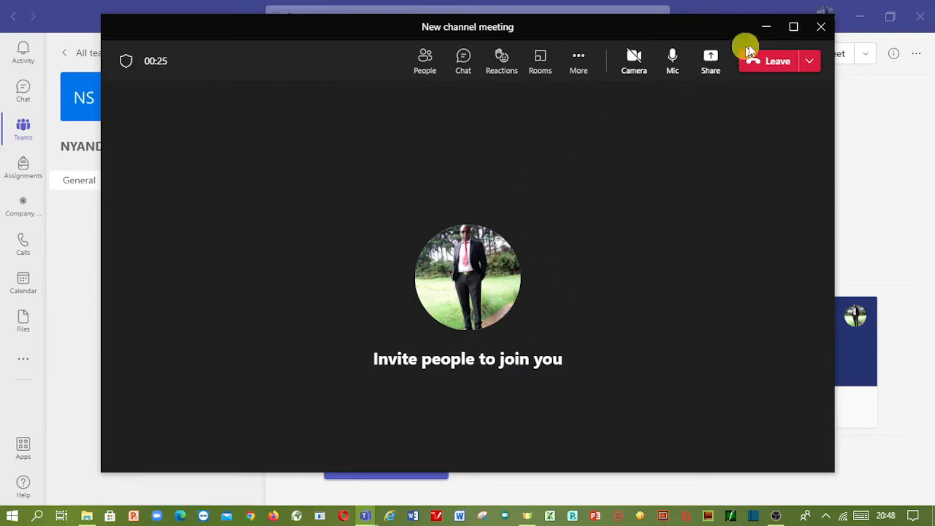
left_click(819, 29)
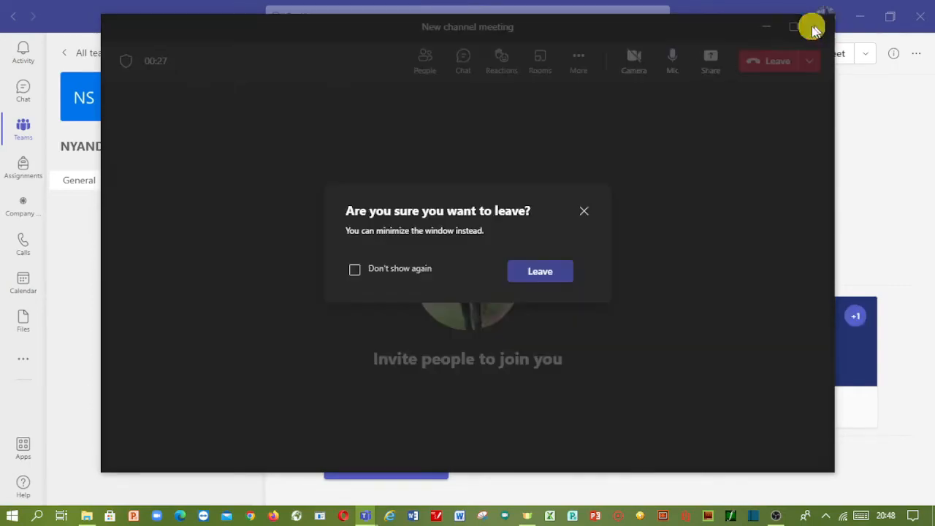
left_click(537, 273)
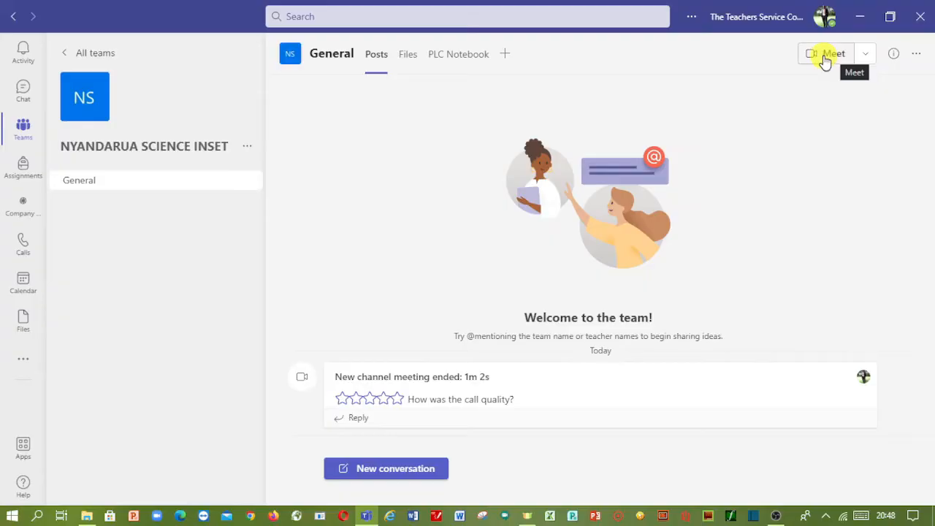
- Begin scheduling a new General channel meeting from the Meet menu's Schedule a meeting option
left_click(865, 58)
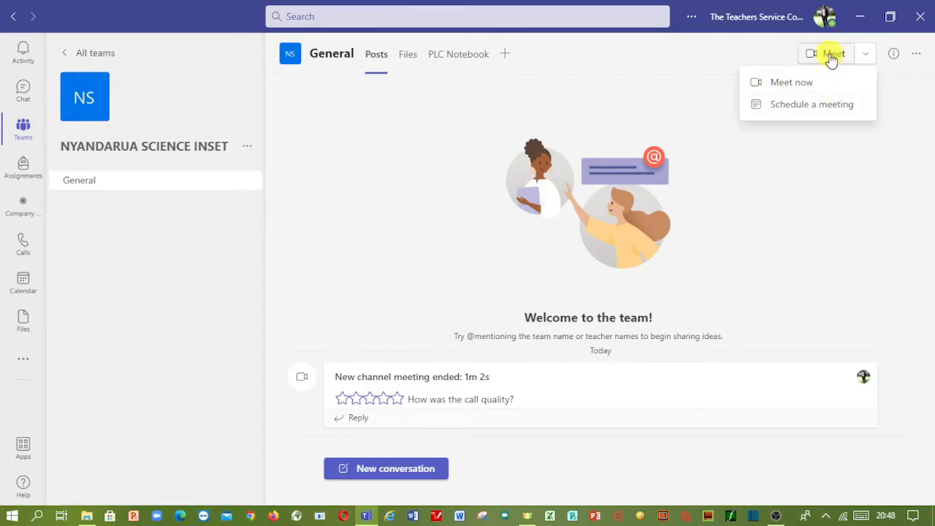
left_click(797, 109)
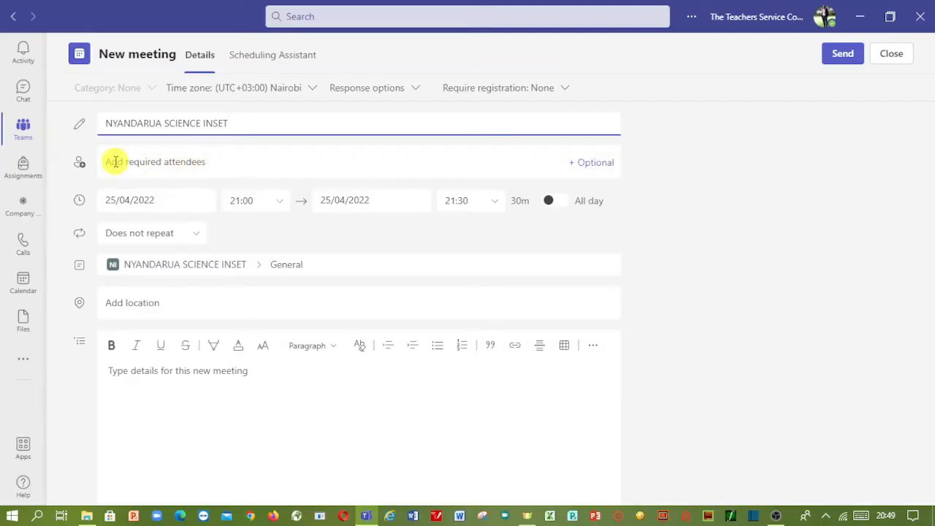
- Set the meeting's start date to 30 April 2022
left_click(113, 200)
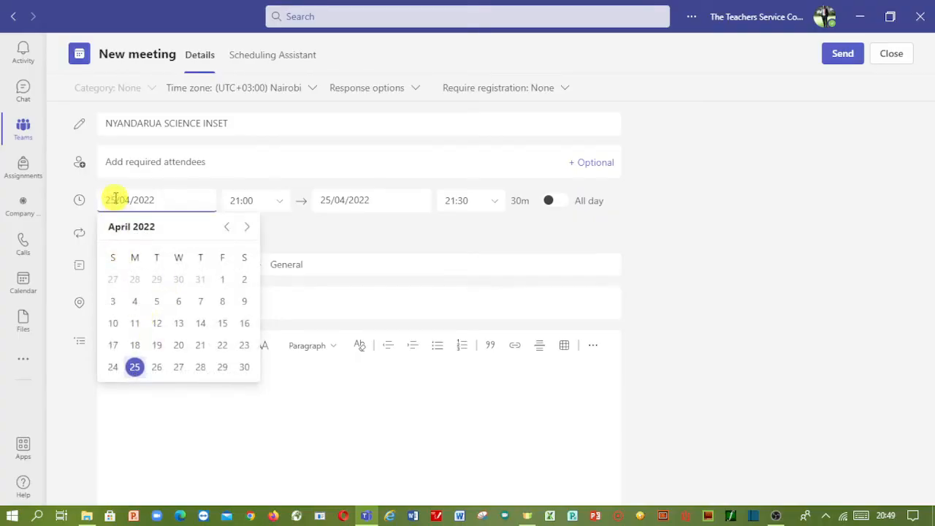
left_click(115, 199)
left_click(114, 199)
left_click(245, 368)
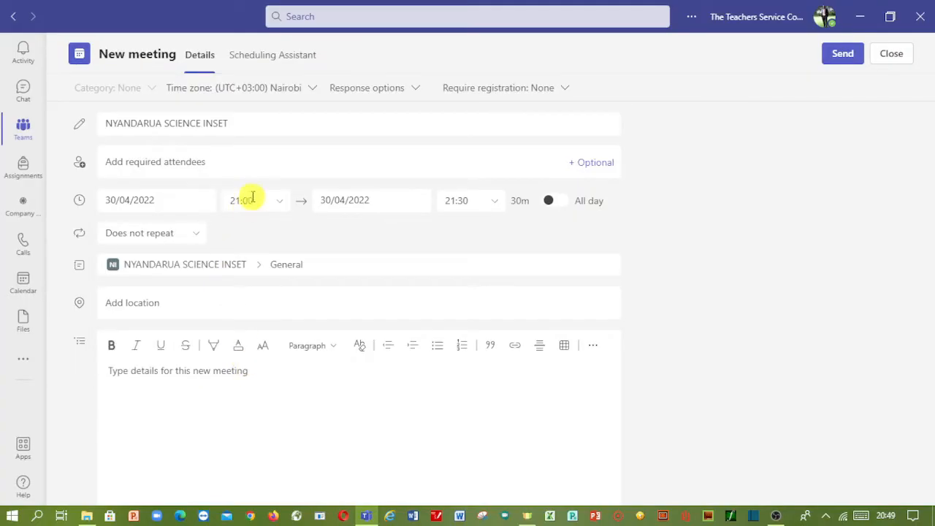
- Set the meeting to run from 08:00 to 10:00
left_click(281, 203)
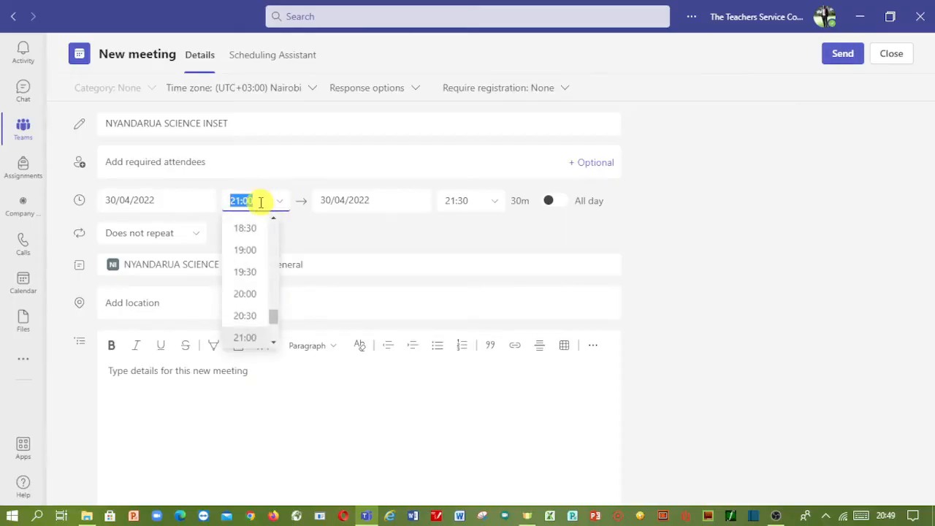
scroll(253, 270, "up", 7)
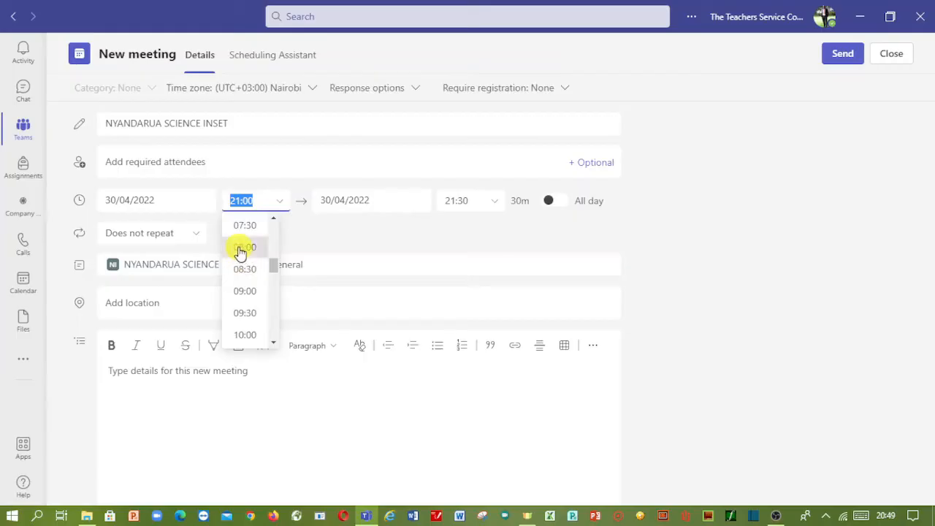
left_click(241, 249)
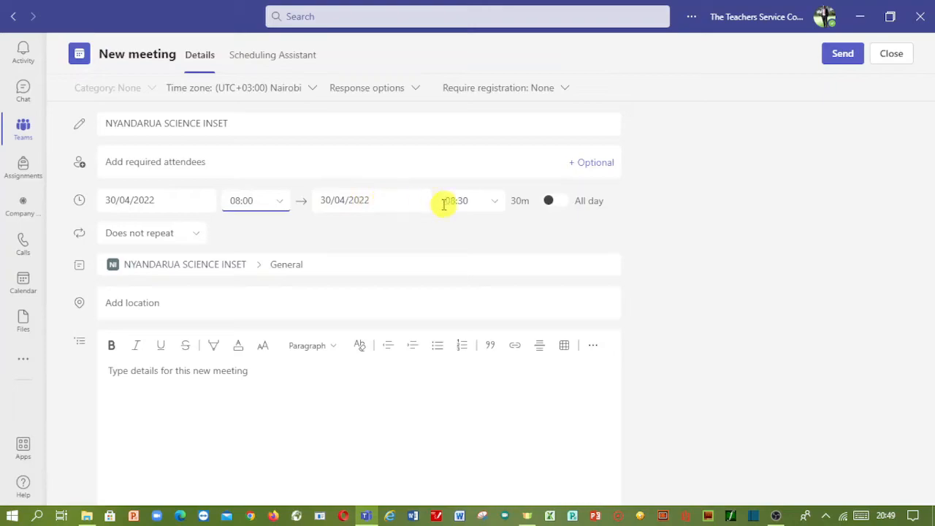
left_click(494, 204)
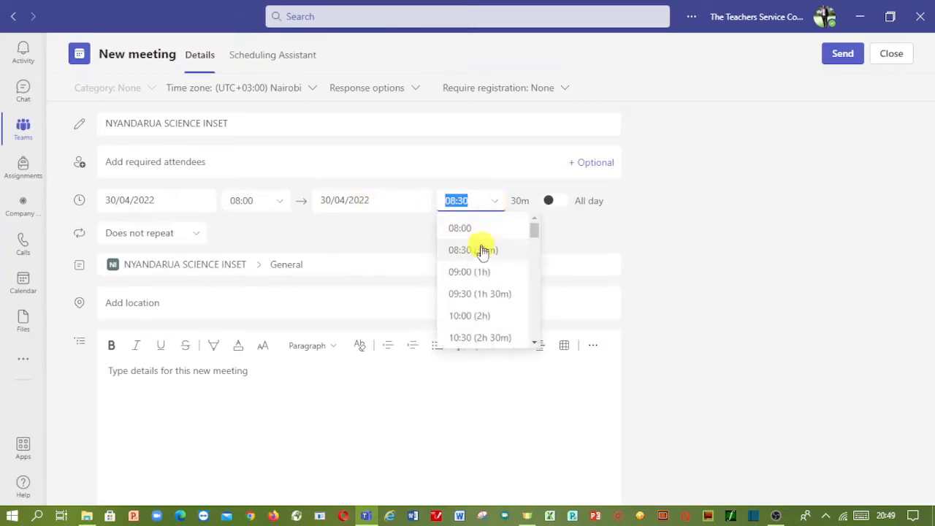
scroll(476, 314, "down", 1)
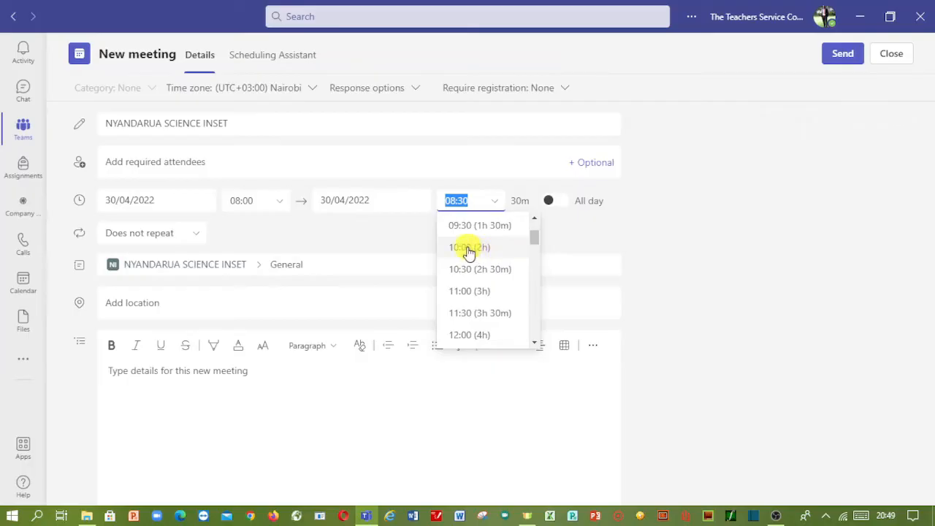
left_click(468, 250)
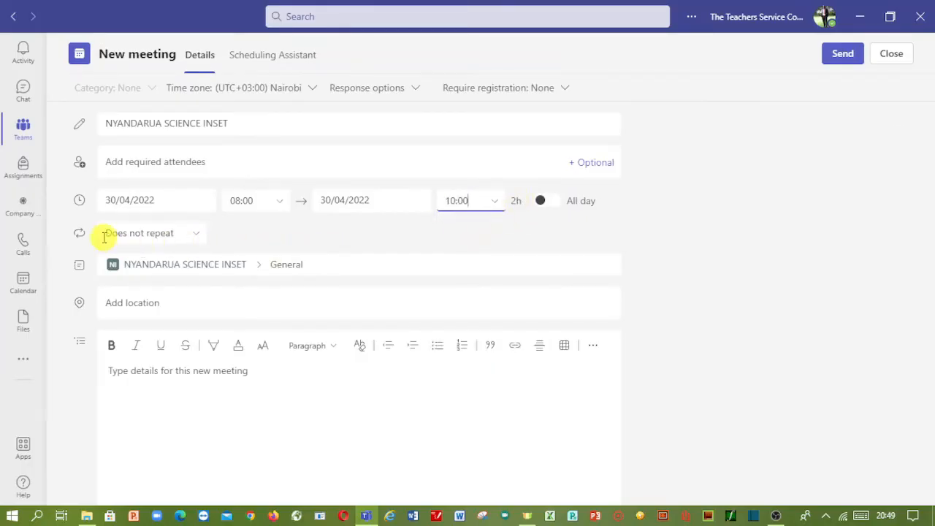
left_click(196, 236)
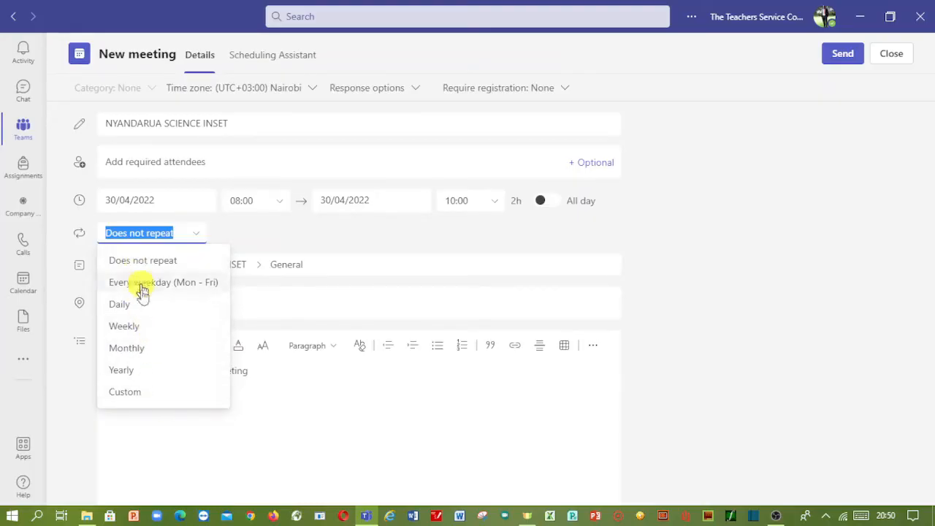
- Leave the meeting as Does not repeat and send it to the General channel
left_click(252, 234)
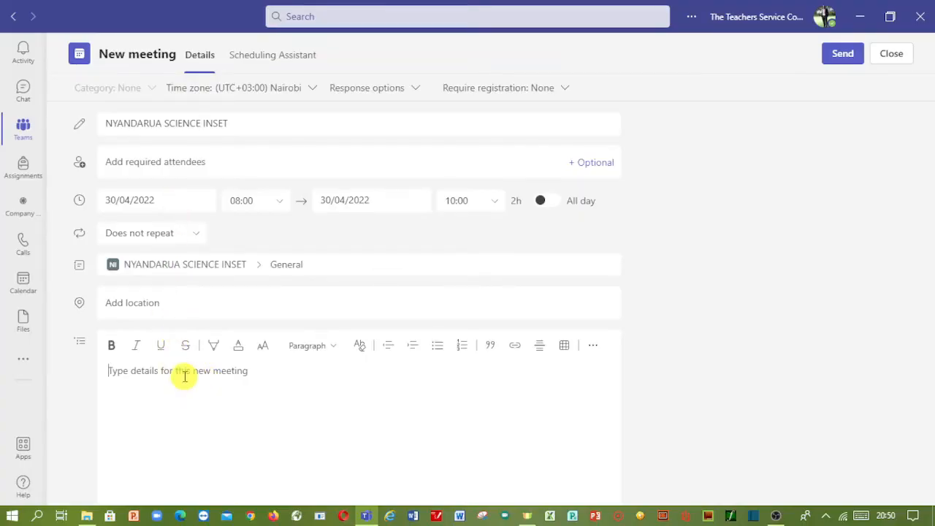
left_click(844, 55)
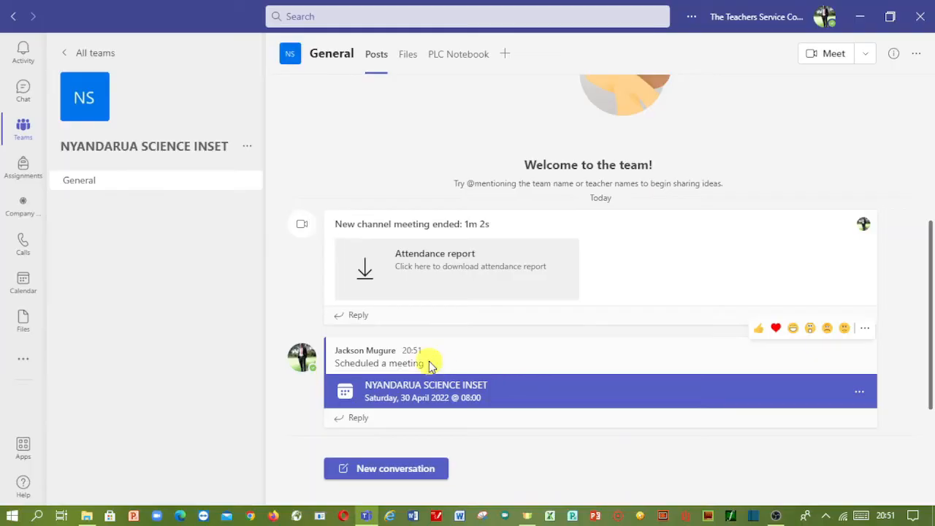
- Look through the activity feed and the digital literacy chat, then return to the General channel
left_click(24, 54)
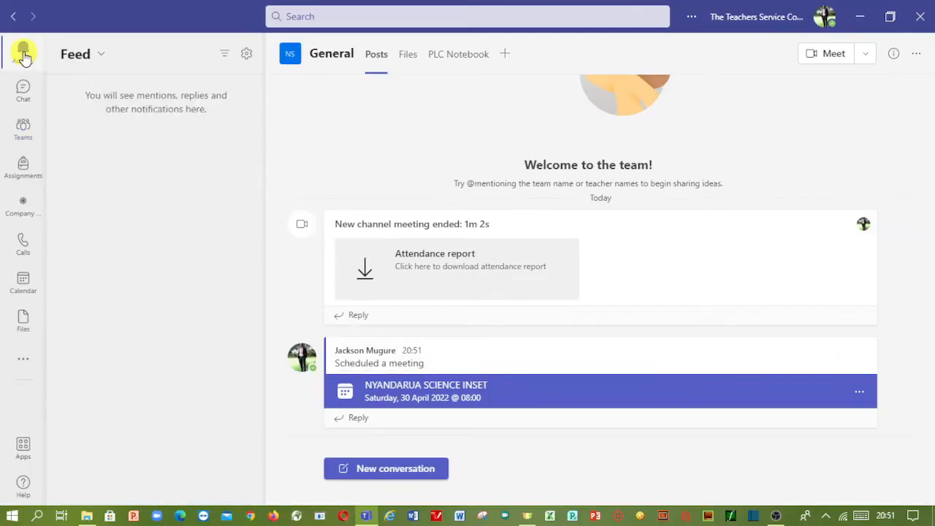
left_click(21, 92)
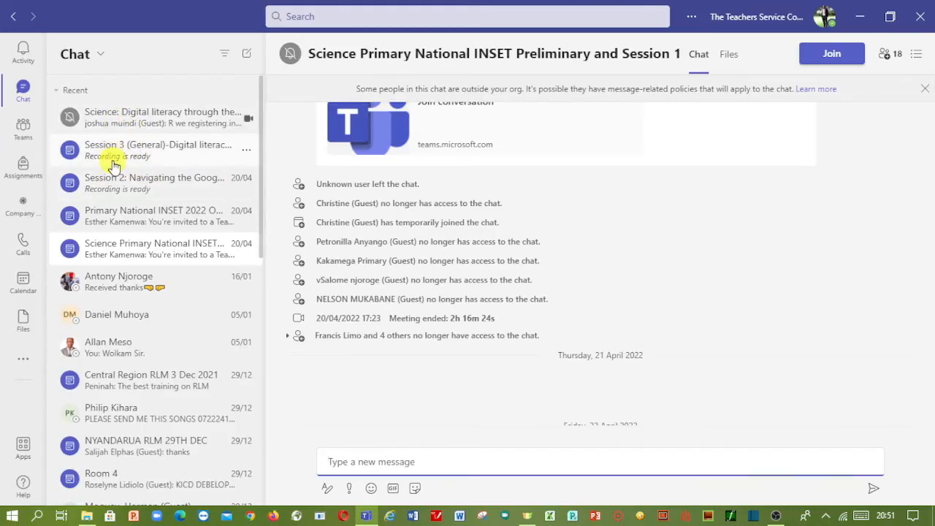
left_click(23, 93)
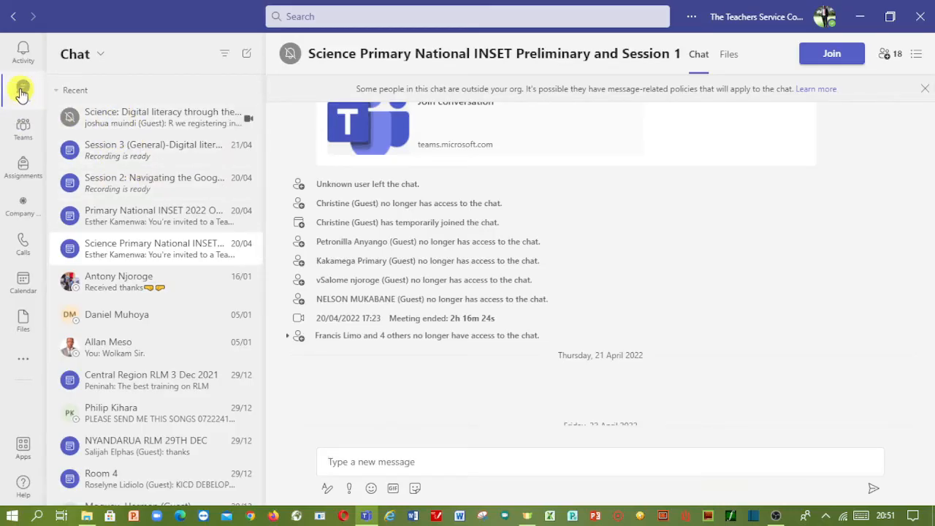
left_click(141, 121)
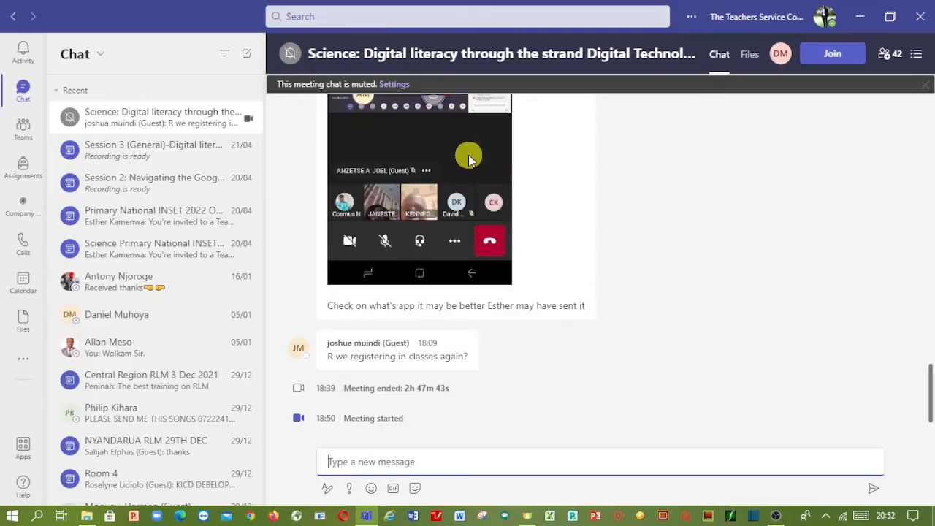
left_click(24, 129)
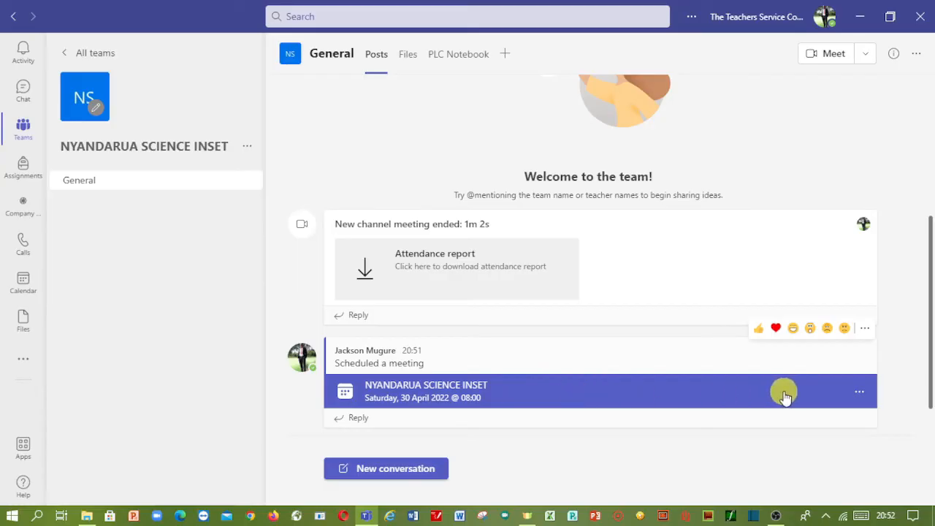
- Open the 30 April NYANDARUA SCIENCE INSET meeting's details from its channel card
left_click(860, 395)
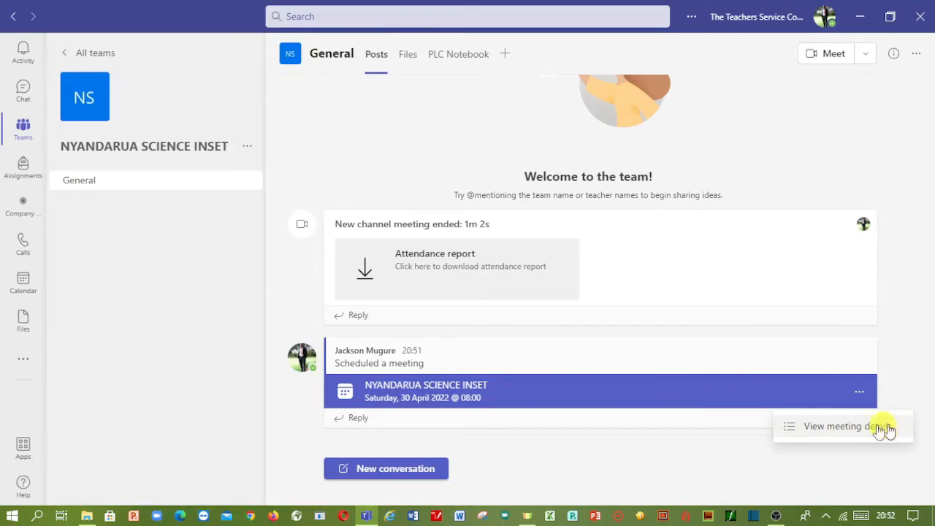
left_click(831, 428)
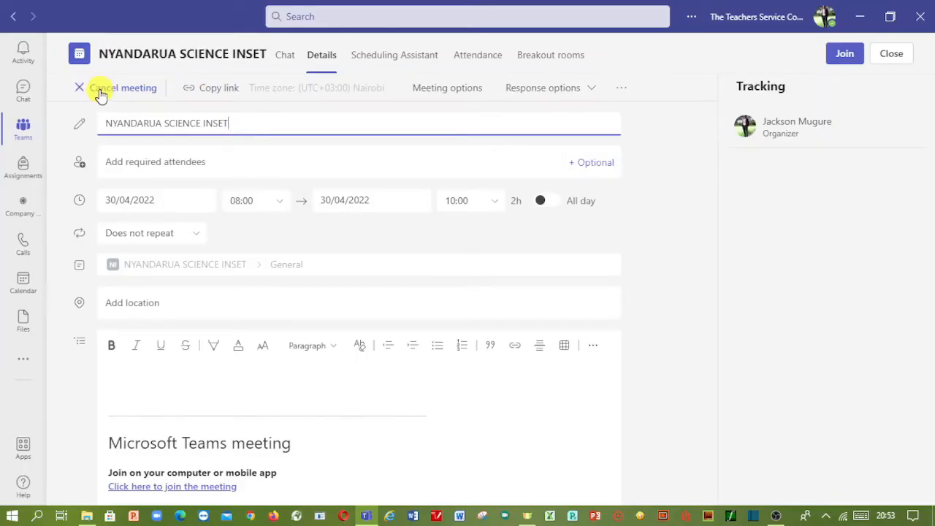
- Copy the meeting's join link to the clipboard, checking the browser window before returning
left_click(215, 92)
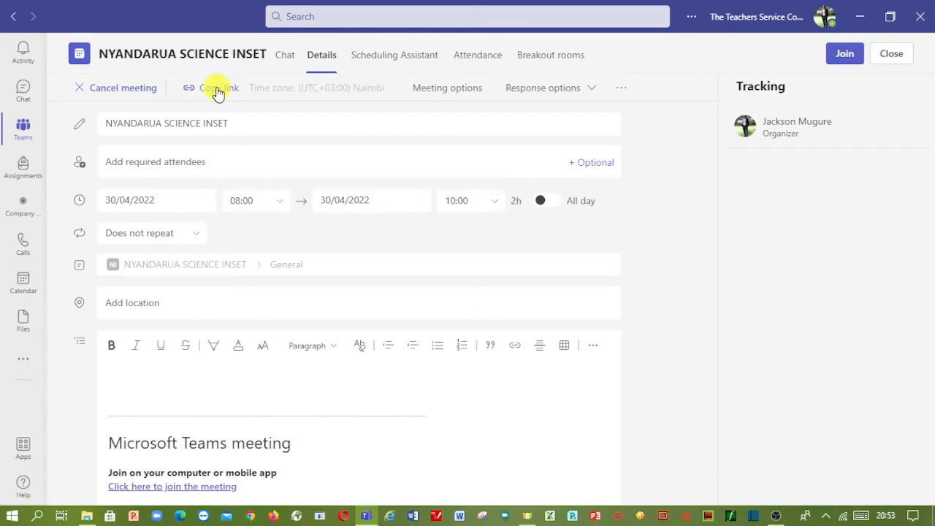
left_click(217, 90)
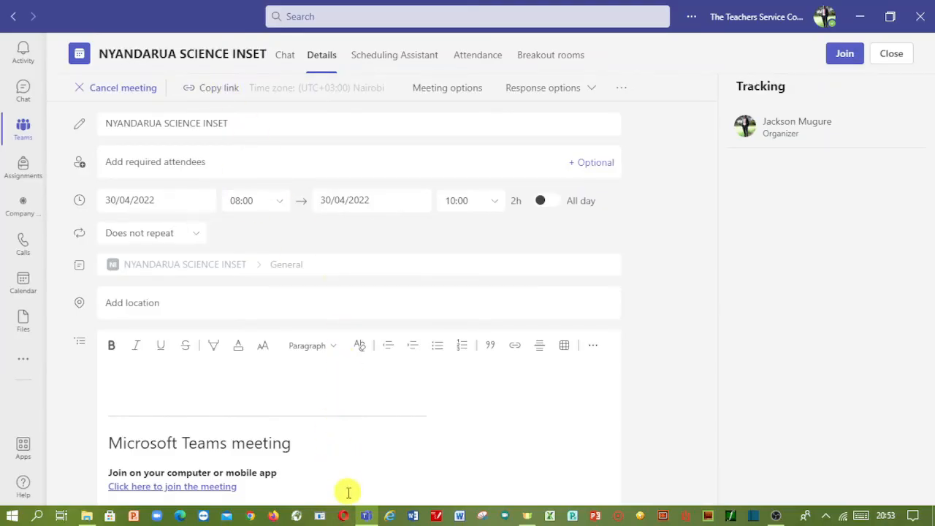
left_click(344, 516)
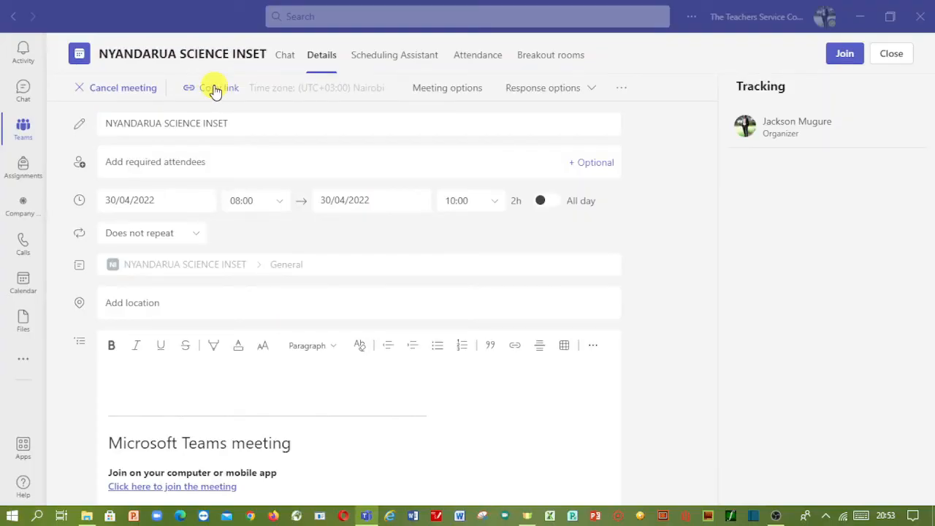
left_click(454, 89)
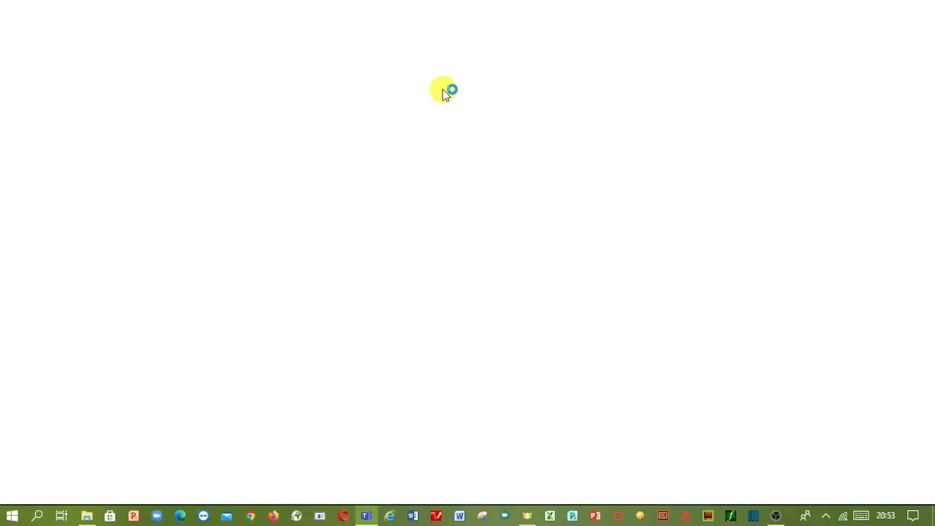
left_click(367, 517)
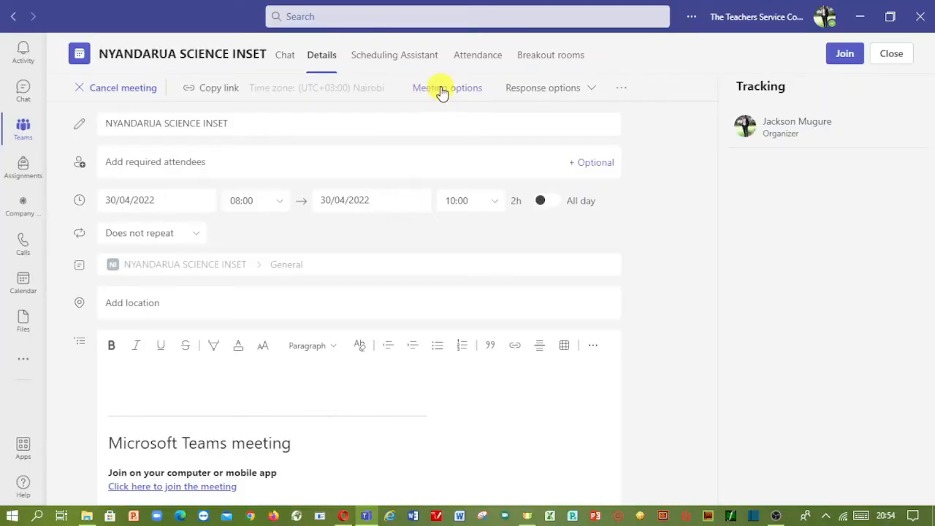
- Open the NYANDARUA SCIENCE INSET Meeting options page in Opera
left_click(441, 93)
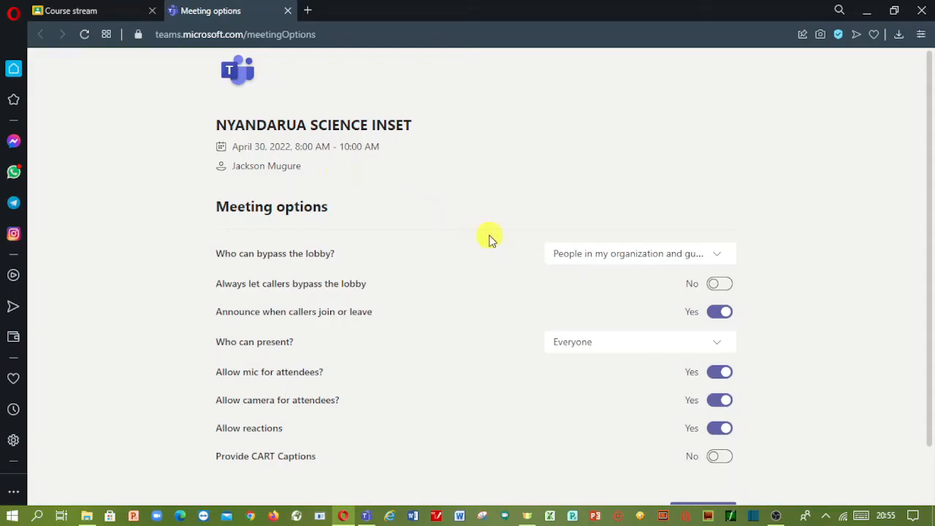
- Show the Who can bypass the lobby? choices, currently People in my organization and guests
left_click(631, 255)
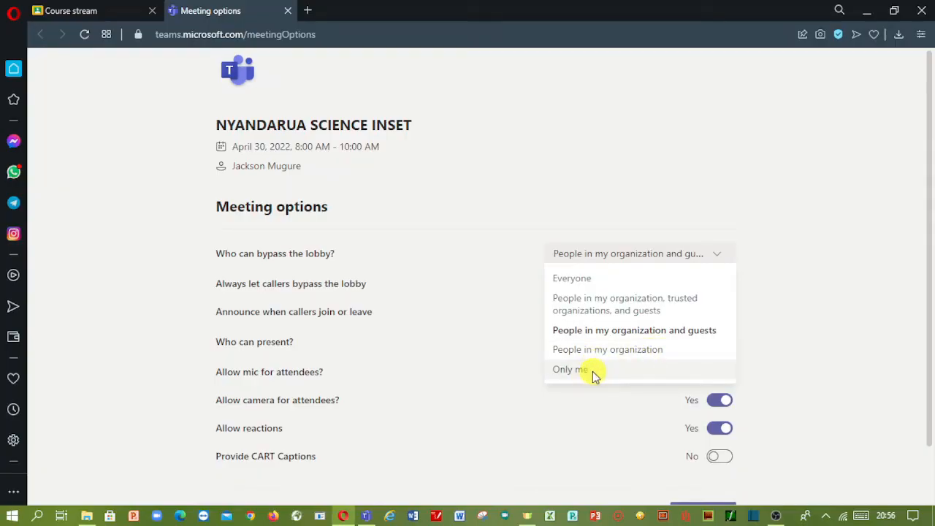
- Set Who can bypass the lobby to Everyone
left_click(598, 281)
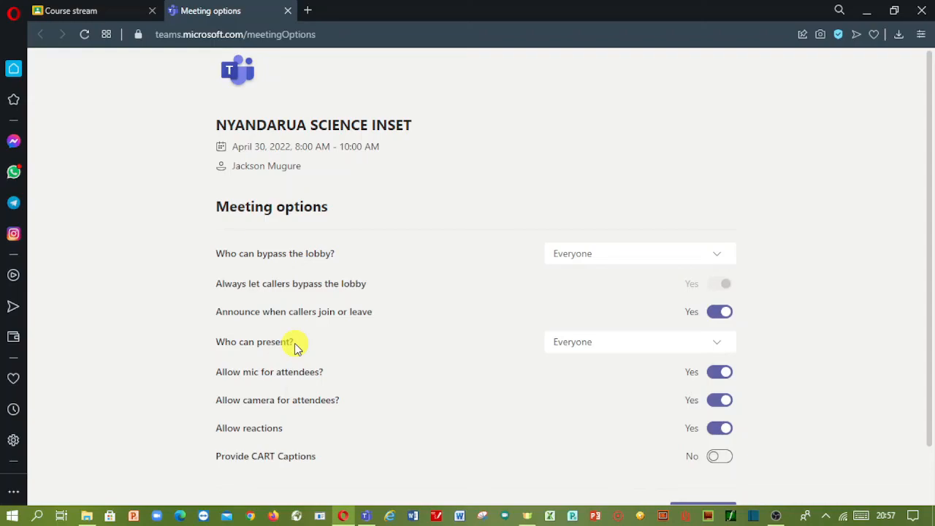
left_click(633, 351)
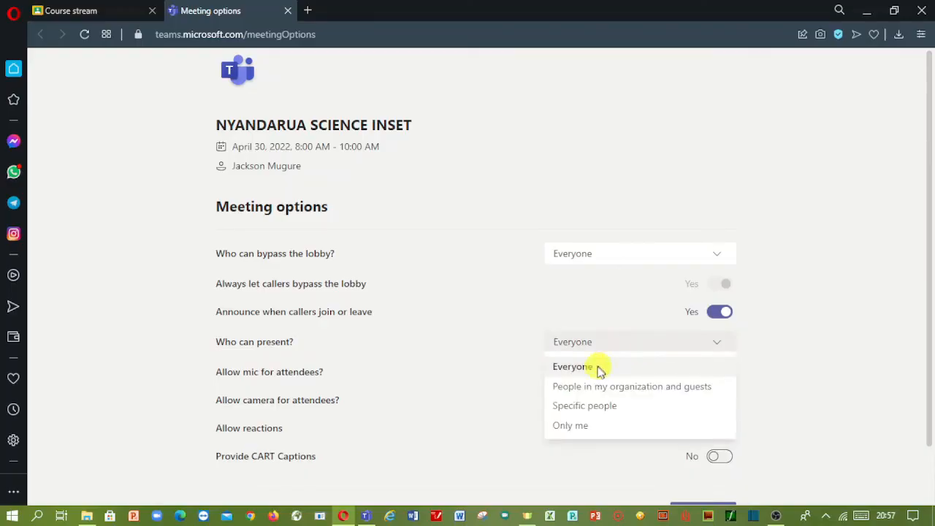
- Limit Who can present? to Specific people and search the Choose presenters field, which finds no matches
left_click(582, 406)
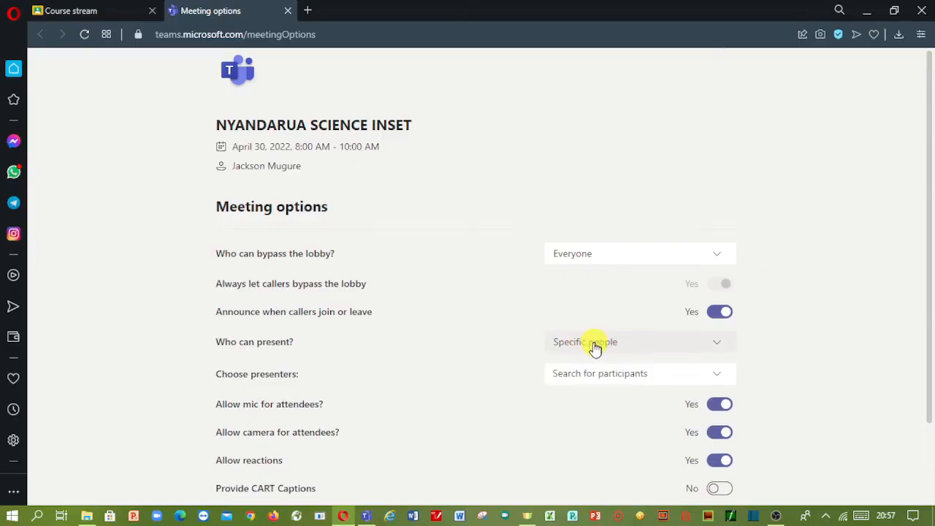
left_click(366, 516)
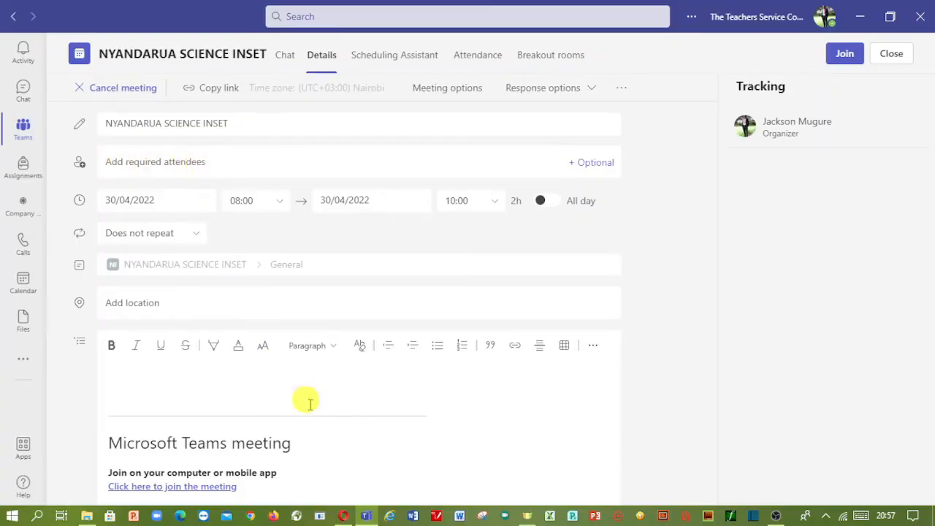
left_click(344, 516)
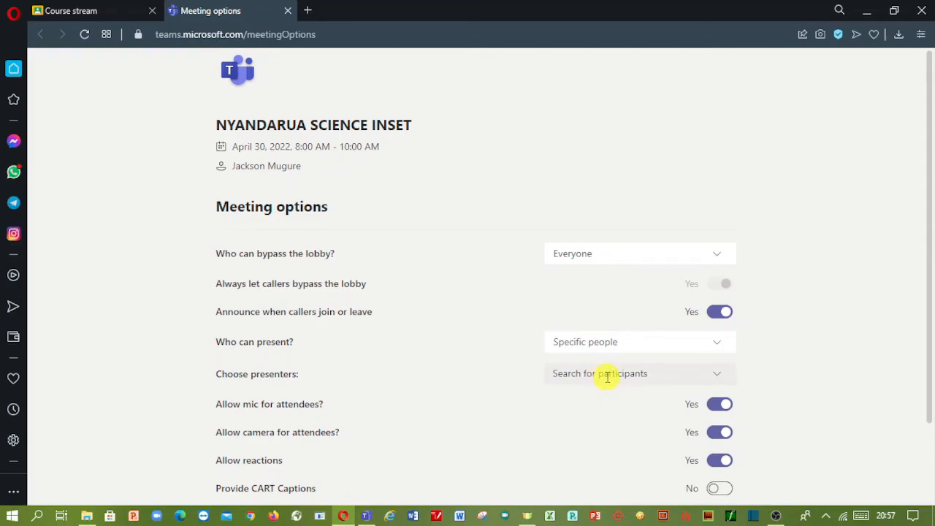
left_click(716, 379)
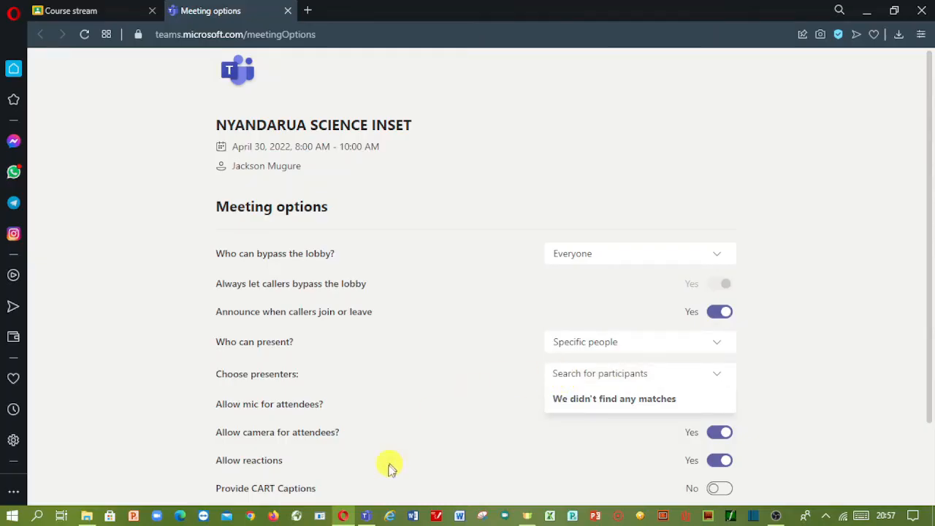
left_click(366, 516)
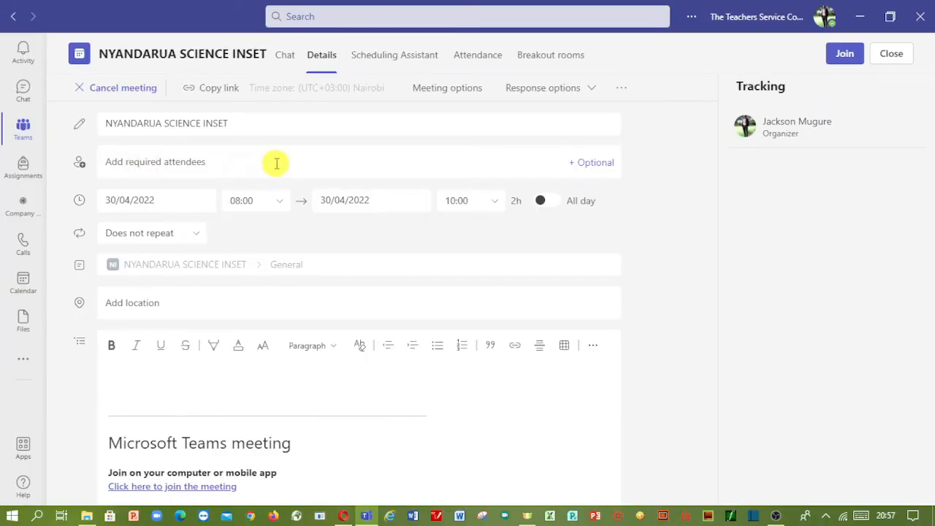
left_click(344, 517)
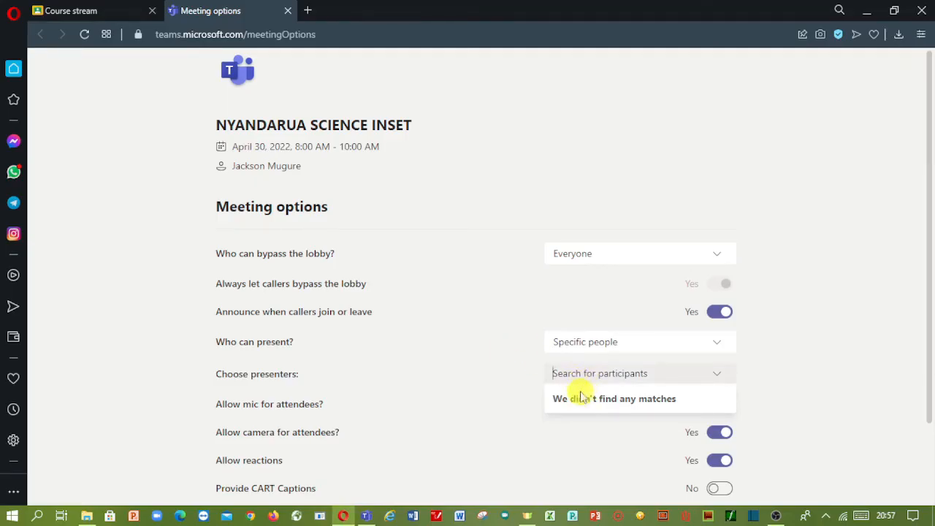
left_click(591, 343)
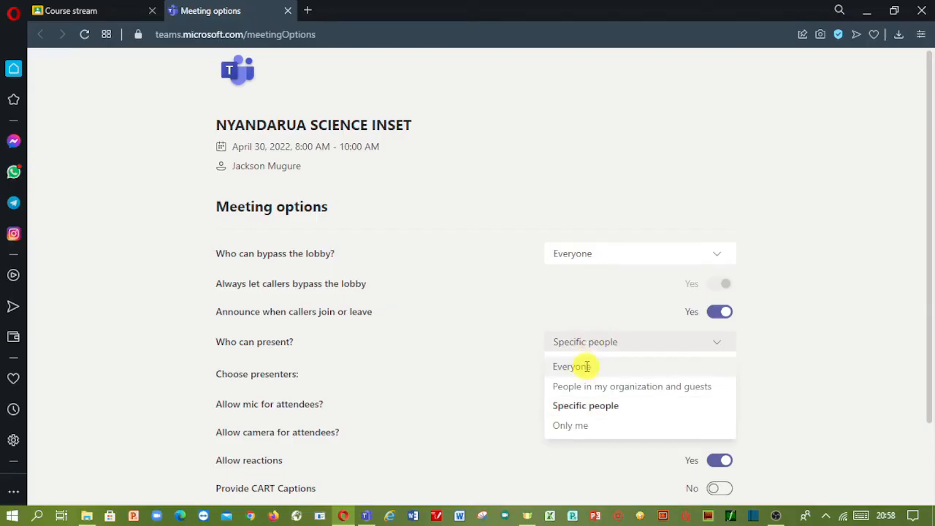
- Set Who can present? back to Everyone and turn off attendee microphones and cameras
left_click(586, 366)
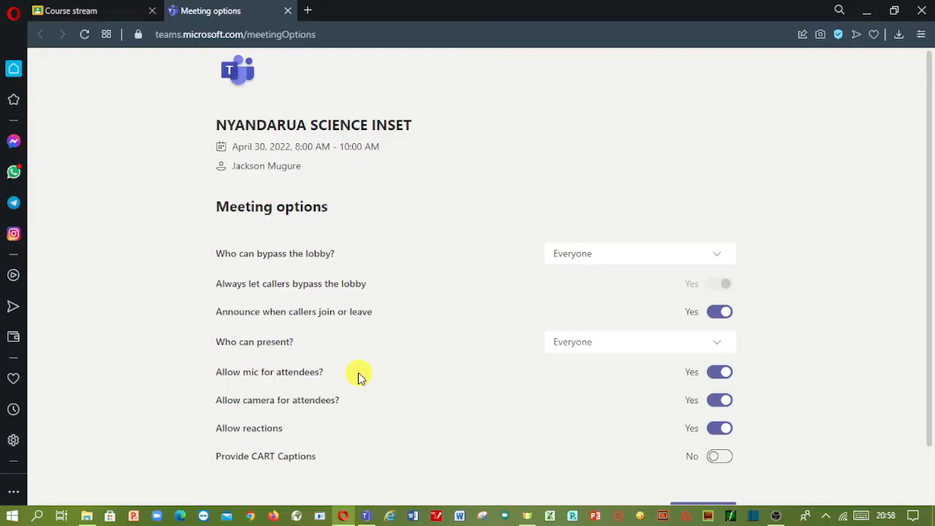
left_click(718, 381)
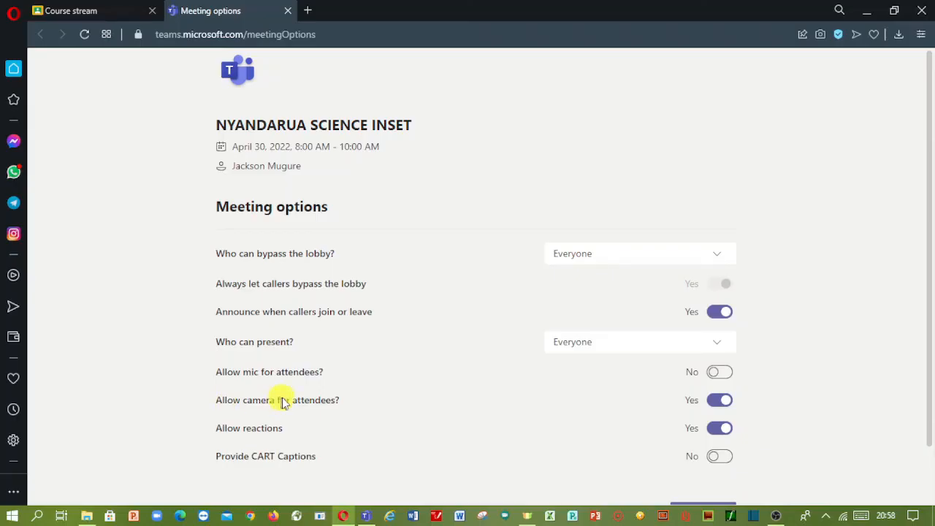
left_click(718, 406)
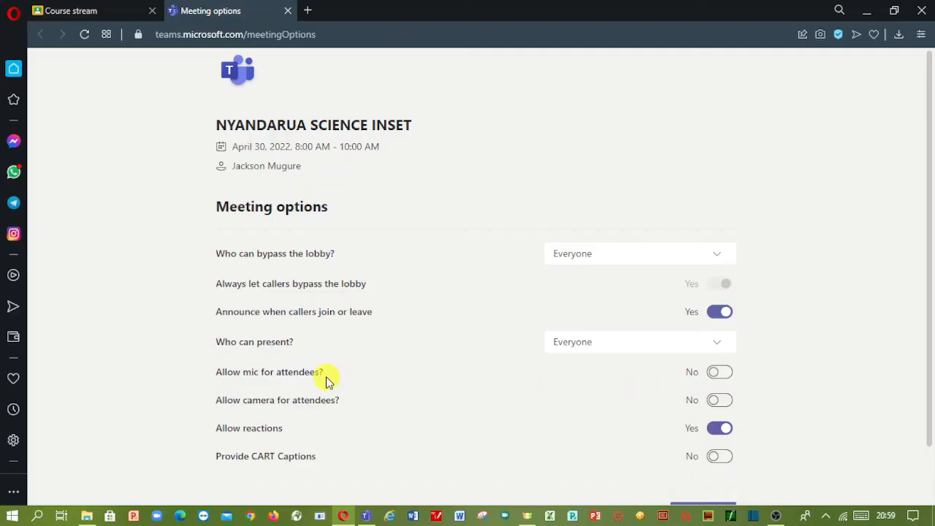
- Set Allow mic and Allow camera for attendees to Yes, save, and return to the meeting details
left_click(720, 373)
left_click(720, 401)
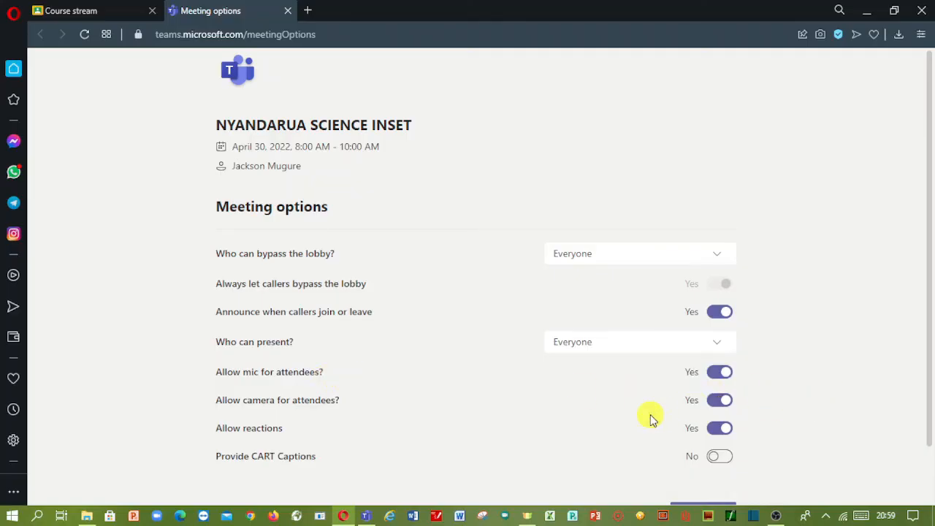
scroll(653, 418, "down", 2)
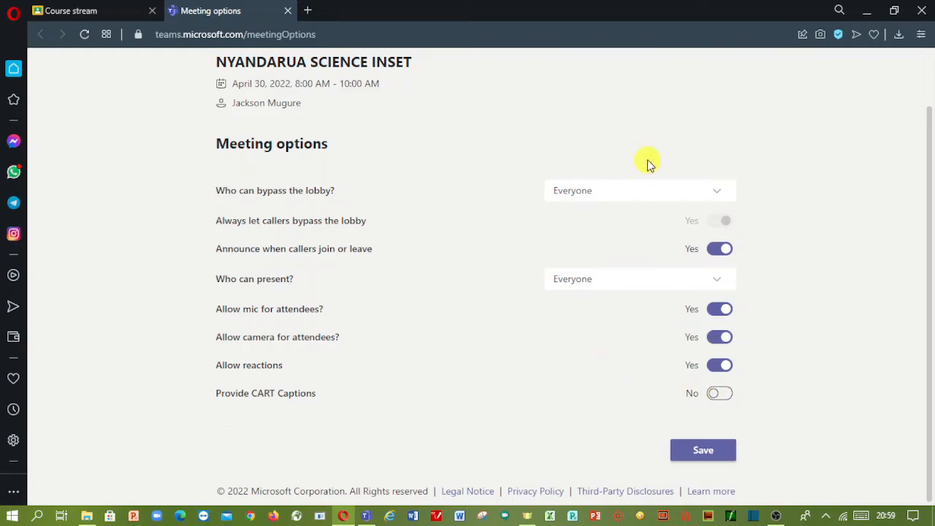
left_click(706, 453)
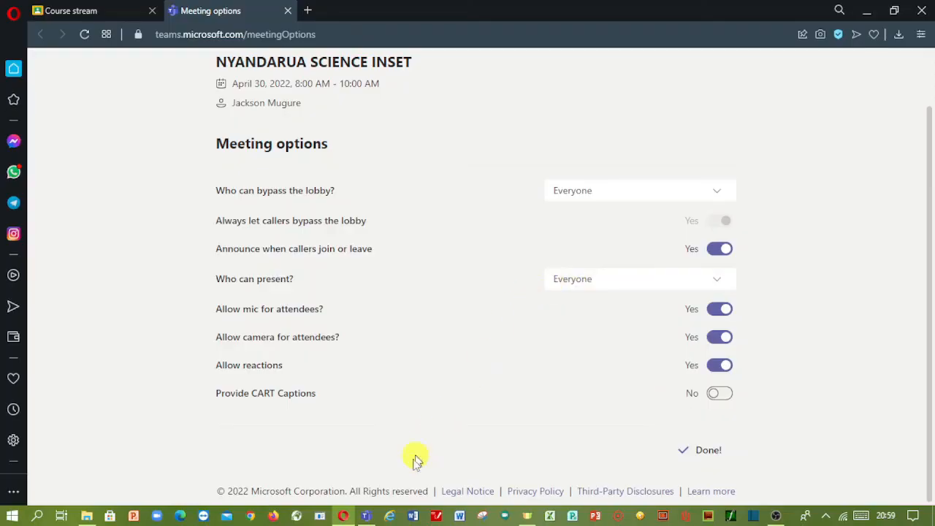
left_click(366, 516)
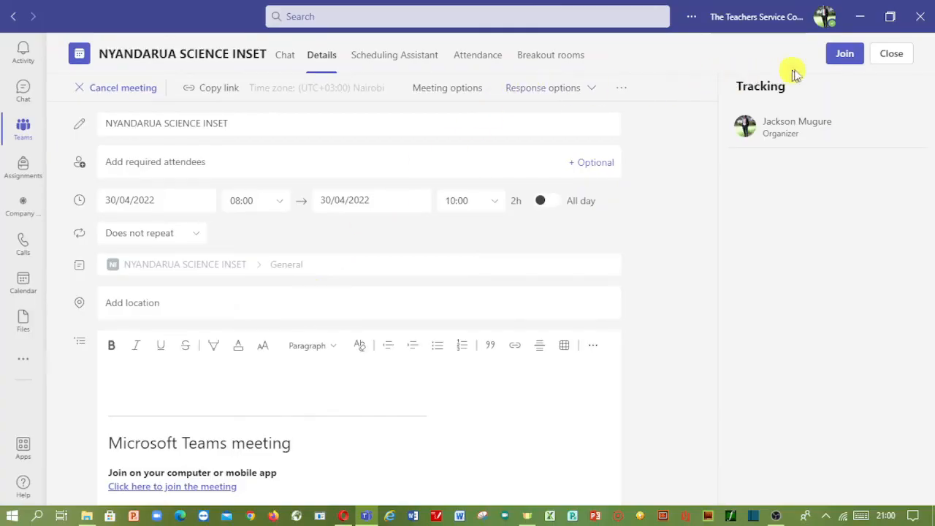
- Join the NYANDARUA SCIENCE INSET meeting using computer audio with the camera off
left_click(844, 54)
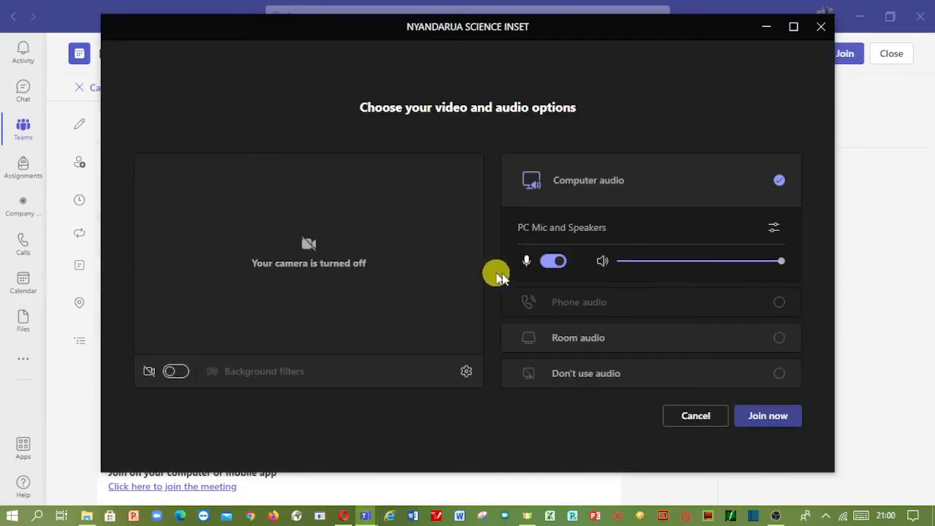
left_click(763, 418)
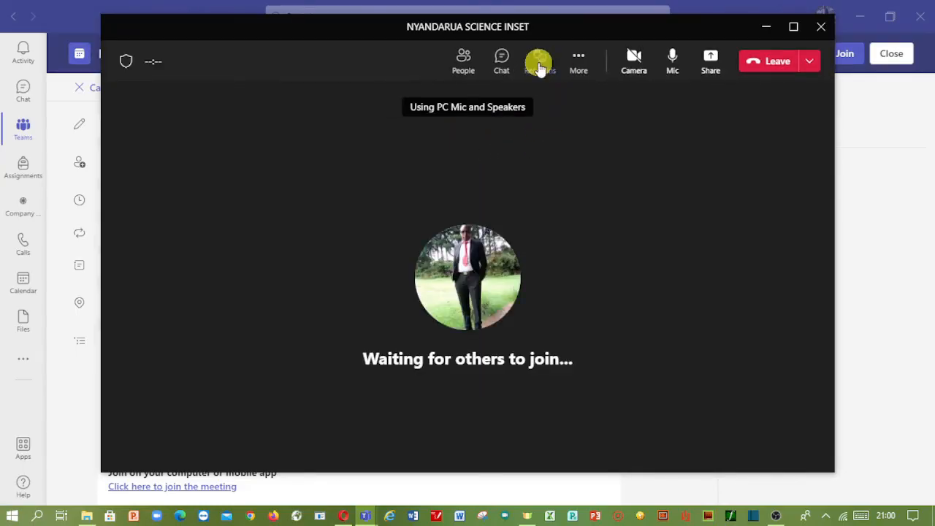
left_click(540, 66)
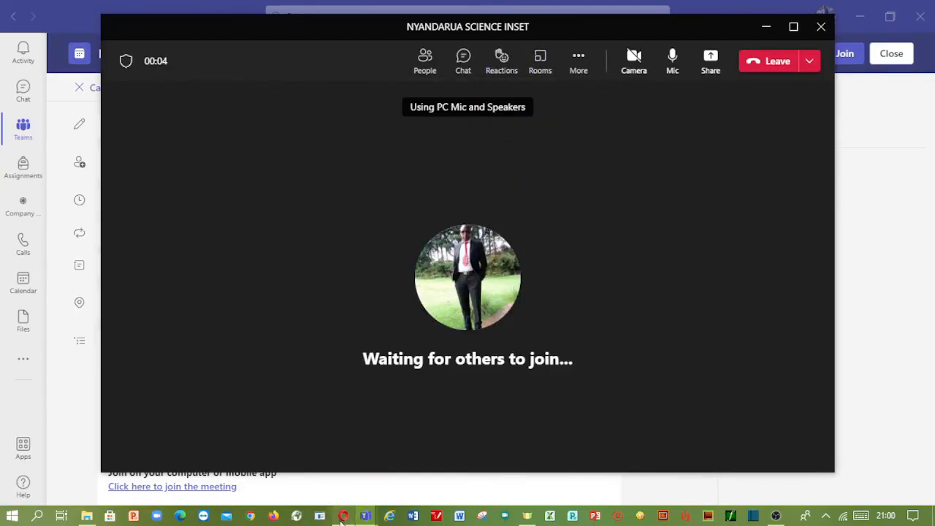
left_click(342, 516)
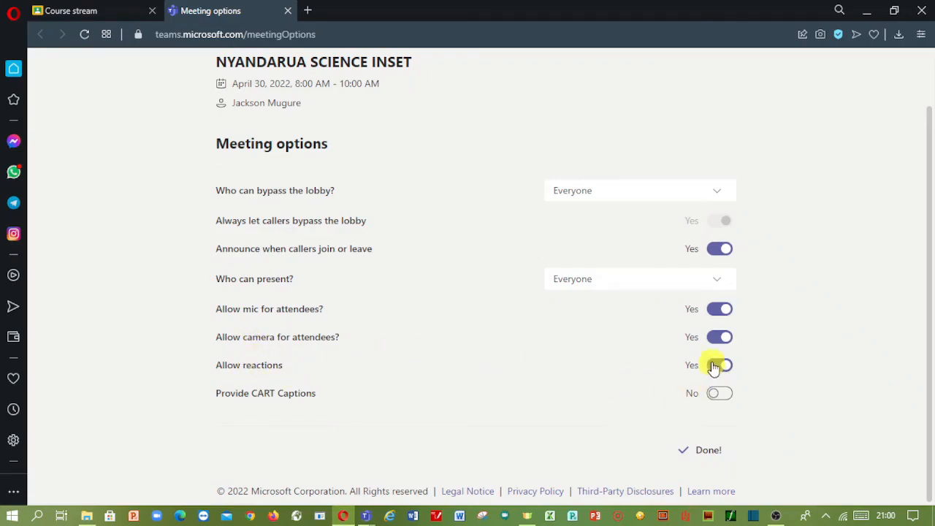
mouse_move(366, 516)
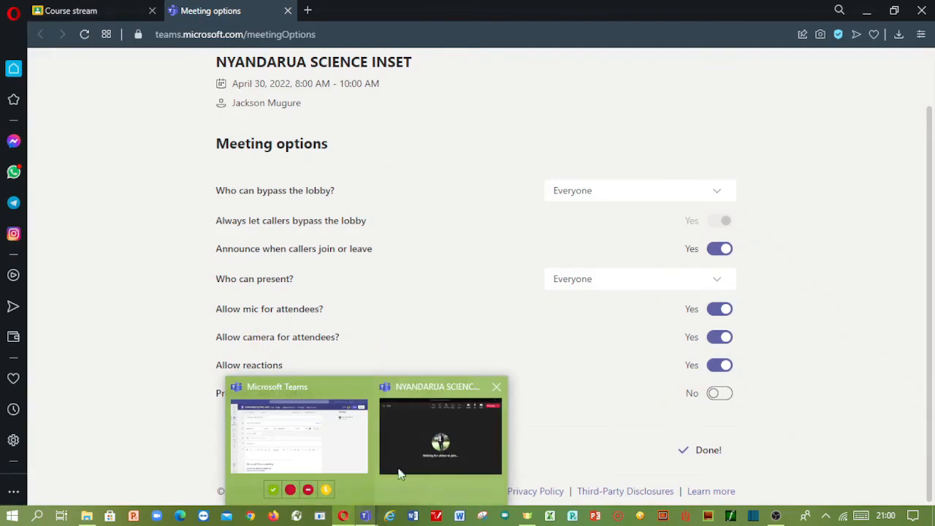
left_click(443, 438)
mouse_move(508, 63)
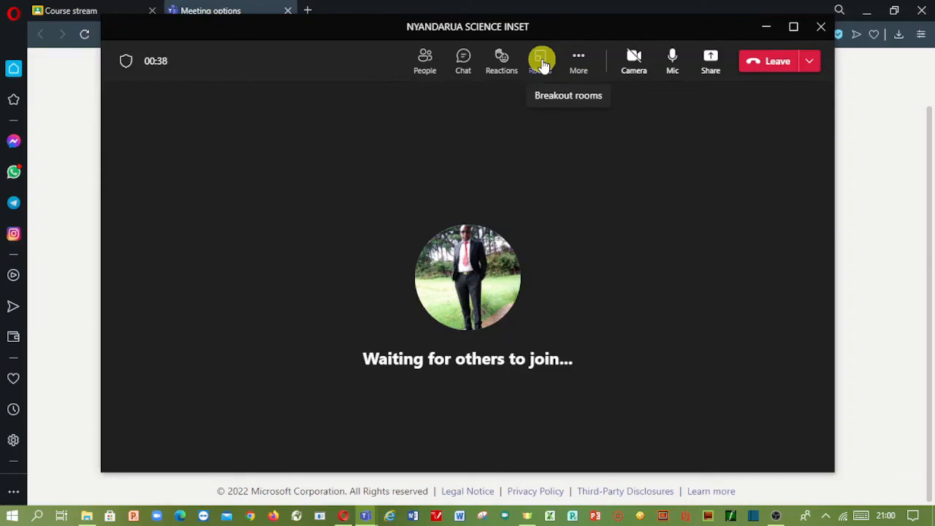
- Show the Participants panel and check the organizer's options menu before dismissing it
left_click(424, 65)
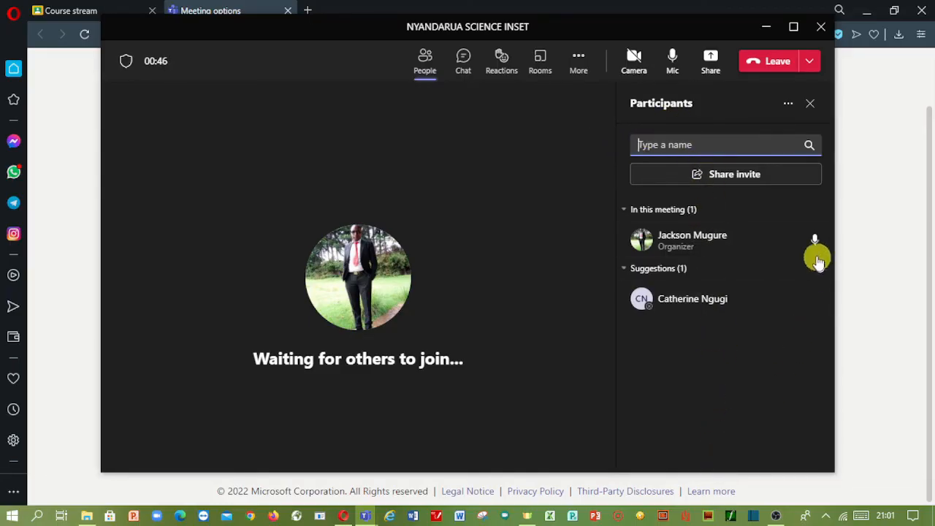
mouse_move(816, 245)
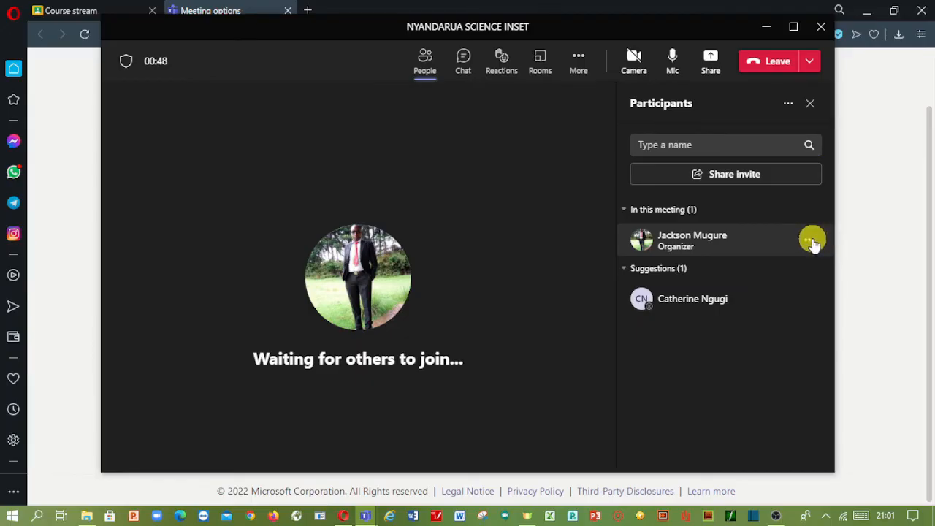
left_click(810, 241)
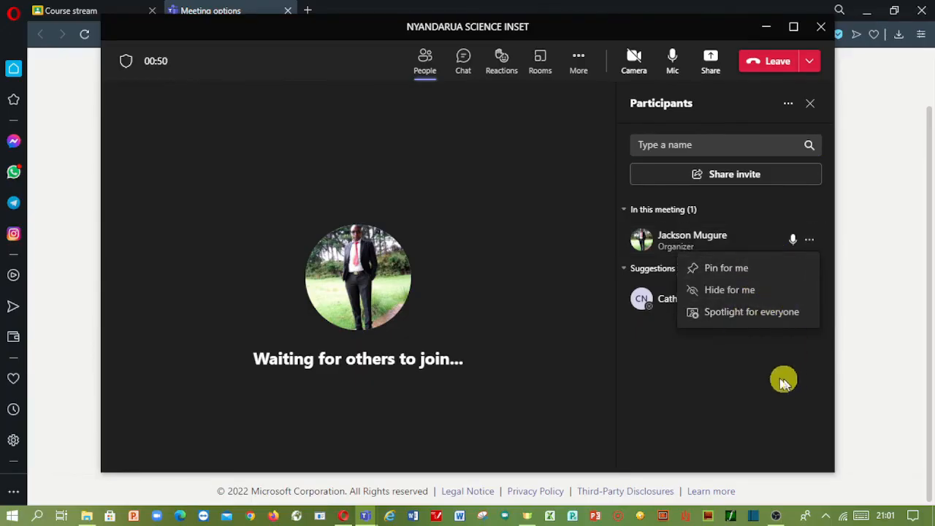
left_click(823, 364)
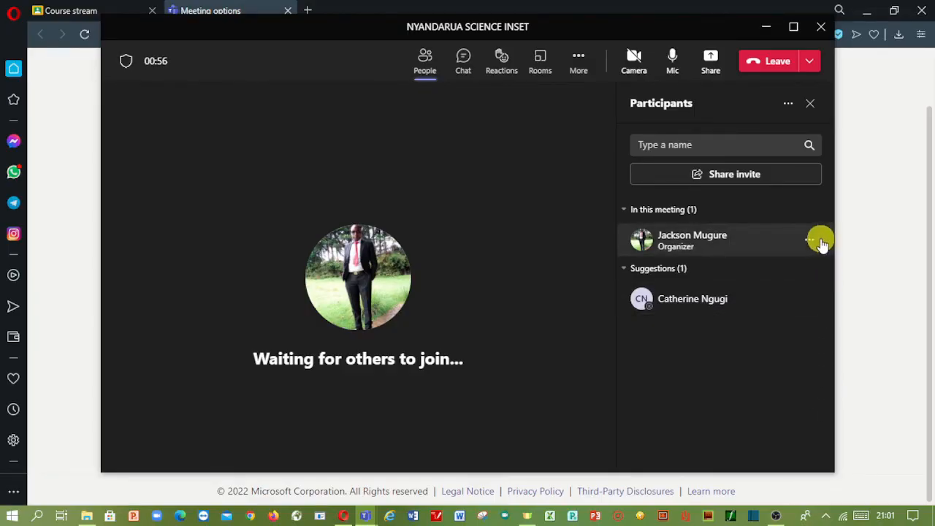
- Switch to the meeting chat, then look through the Reactions and More actions menus
left_click(463, 71)
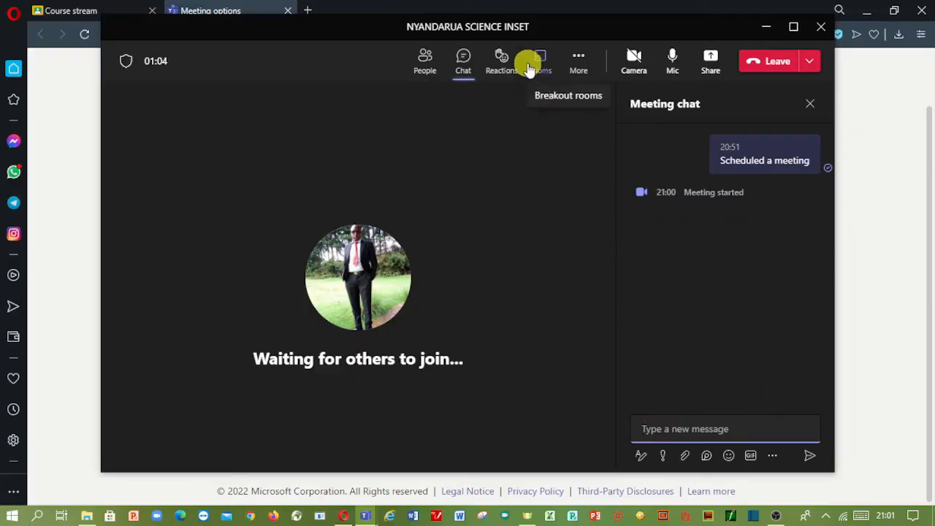
left_click(501, 60)
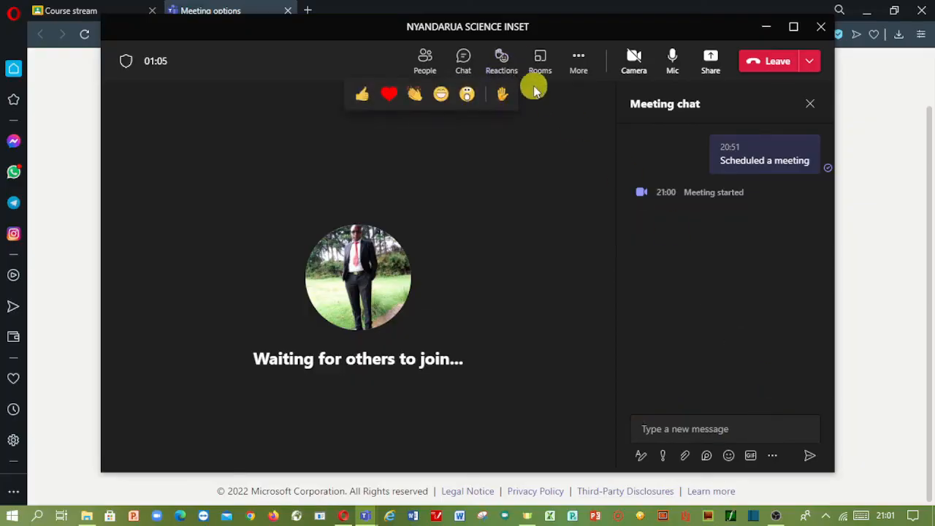
left_click(582, 60)
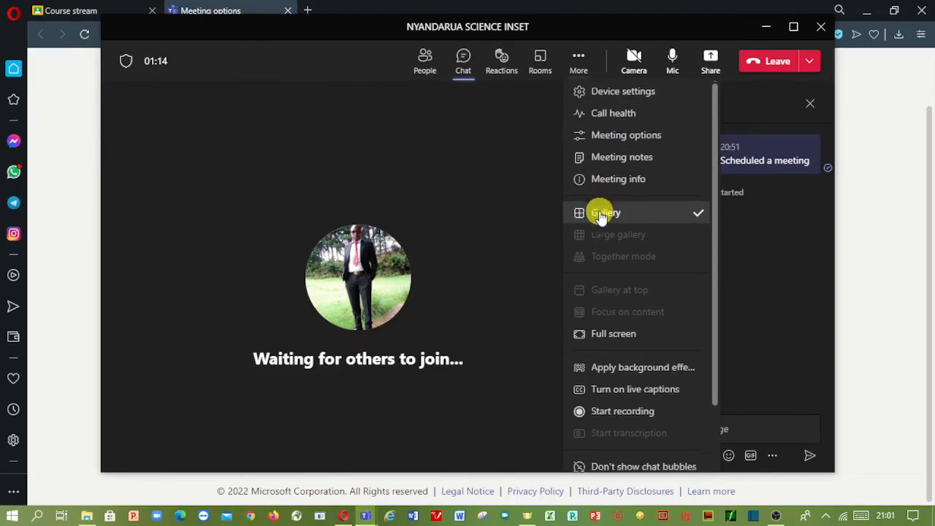
scroll(601, 183, "down", 1)
scroll(602, 124, "up", 1)
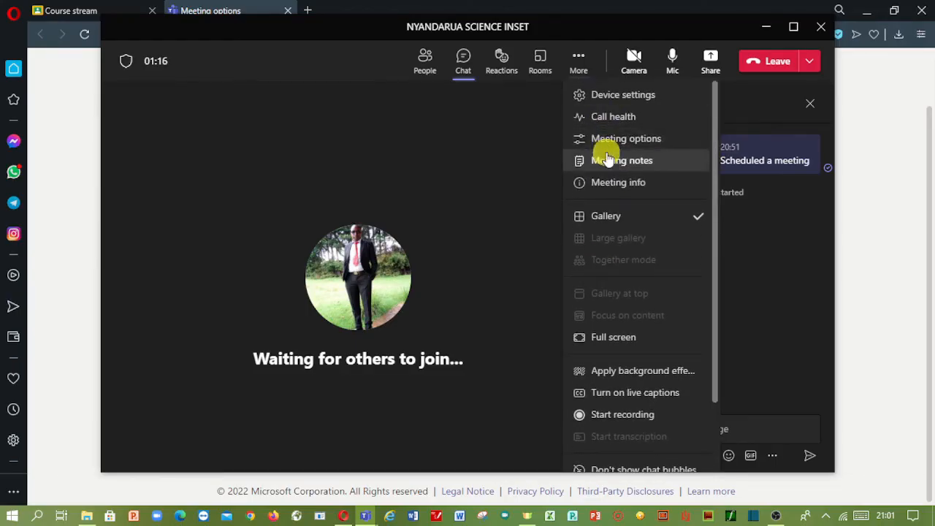
scroll(603, 155, "down", 1)
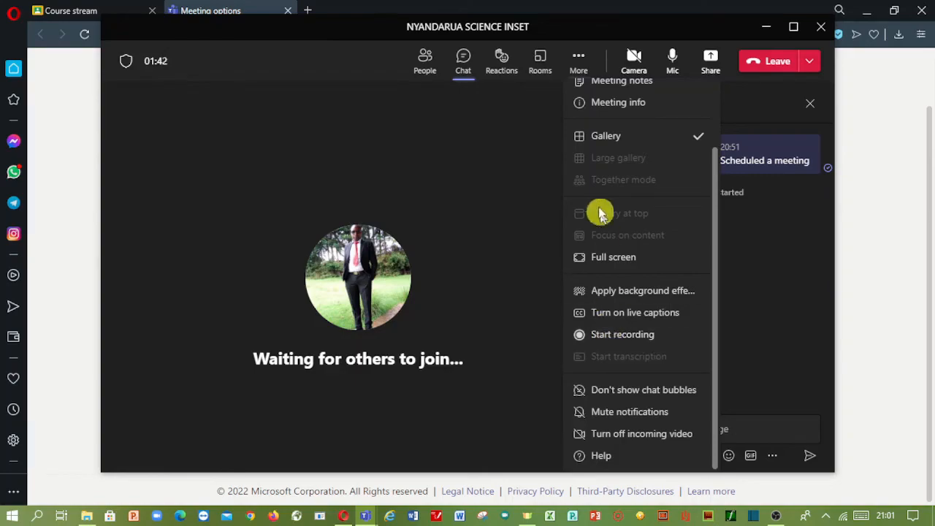
left_click(577, 59)
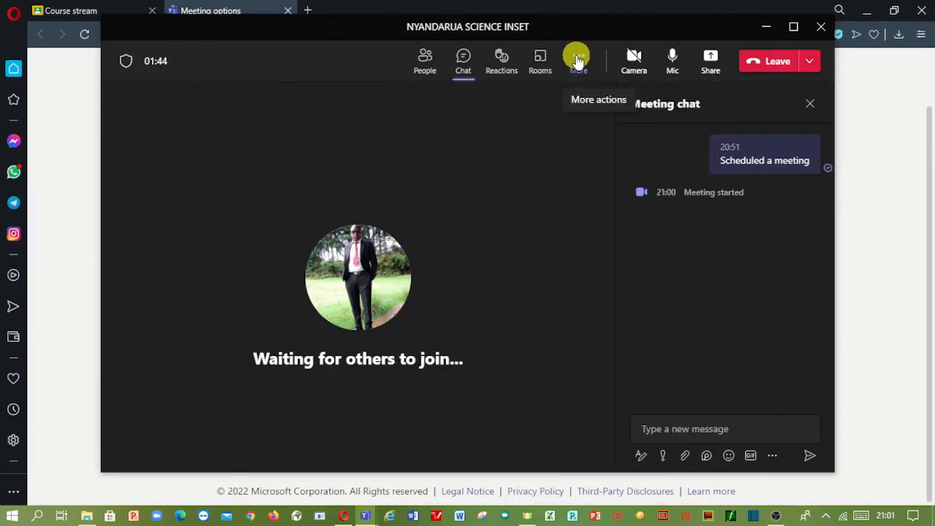
- Turn on live captions from the More actions menu
left_click(577, 59)
scroll(610, 321, "down", 2)
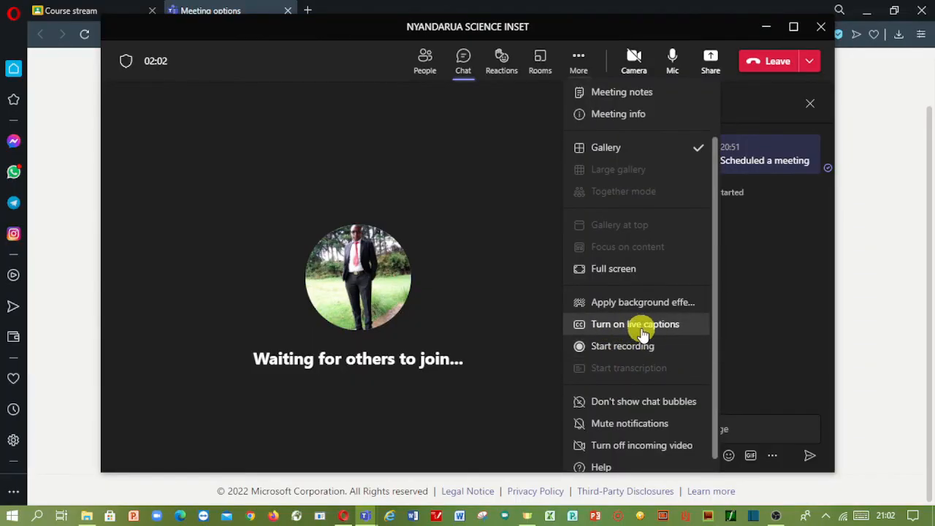
left_click(598, 329)
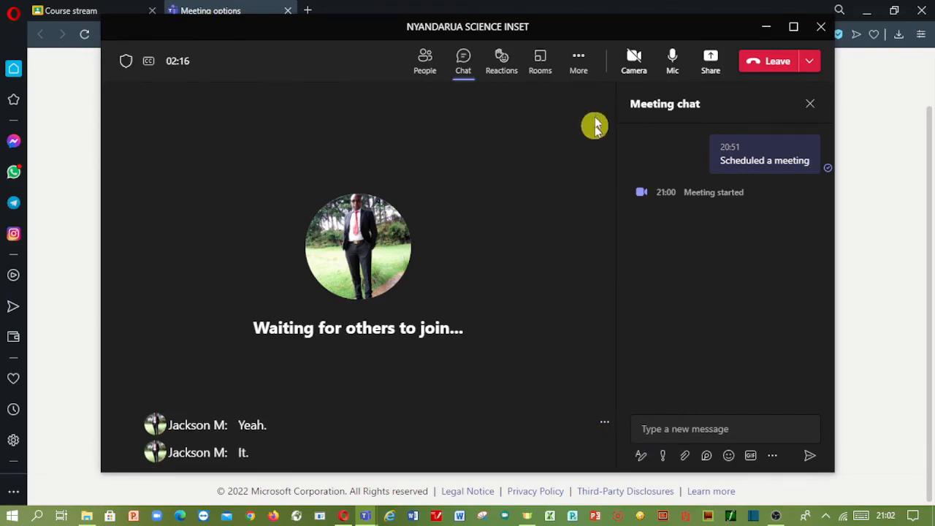
- Turn off live captions and show the Leave dropdown's options for leaving or ending the meeting
left_click(581, 60)
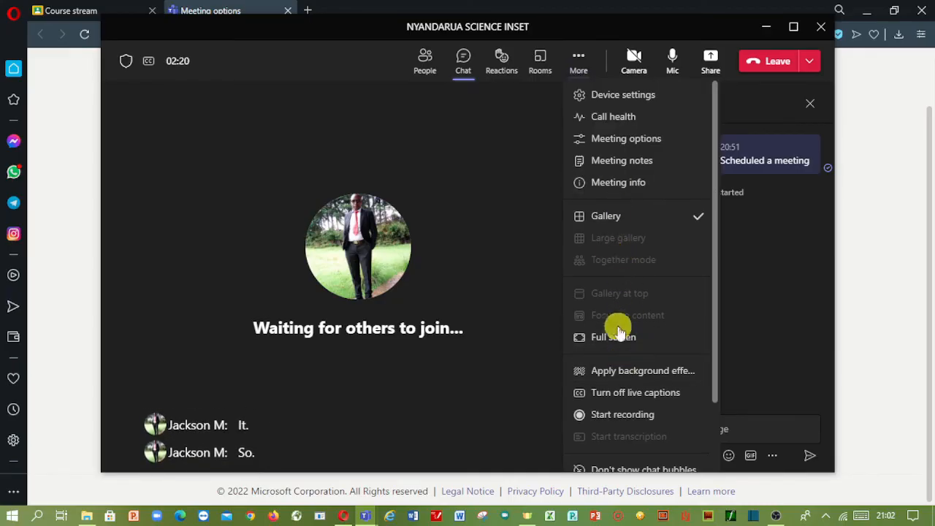
left_click(621, 393)
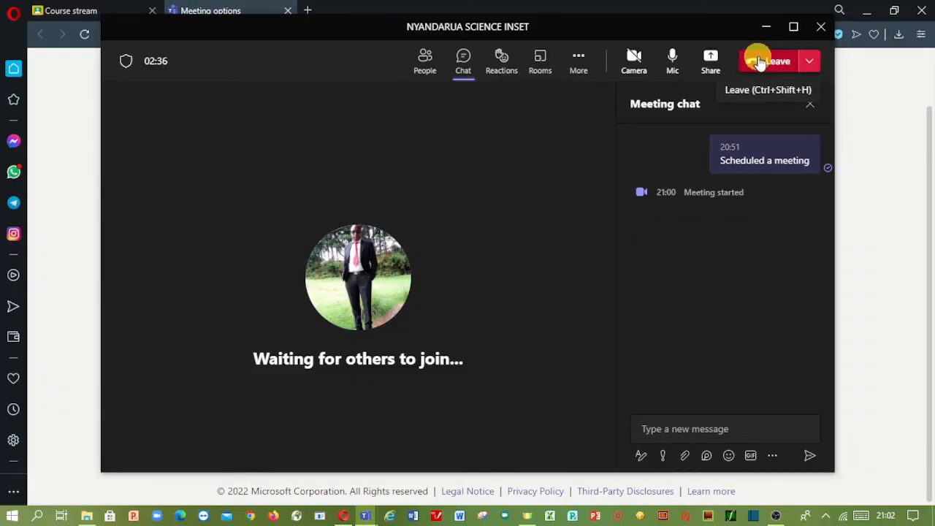
left_click(811, 64)
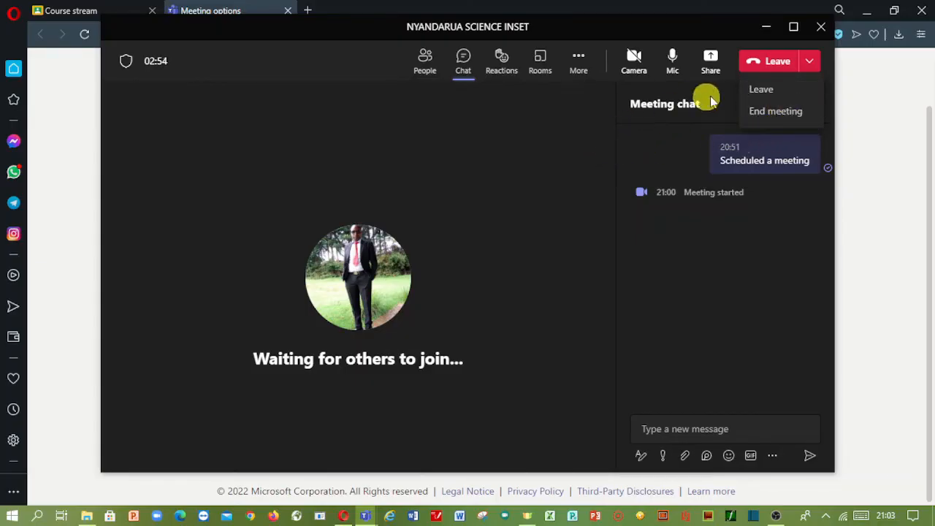
- End the meeting for everyone, return to its details page, and open the account menu
left_click(768, 64)
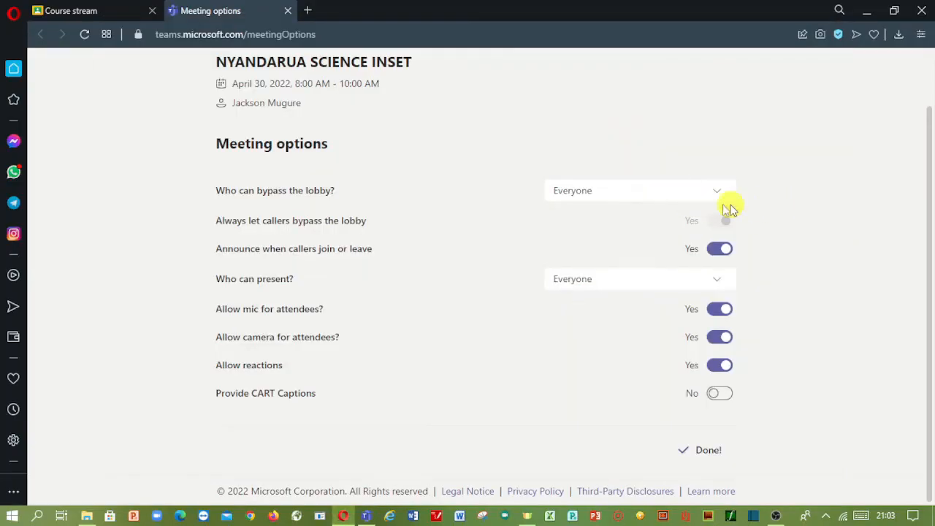
left_click(366, 515)
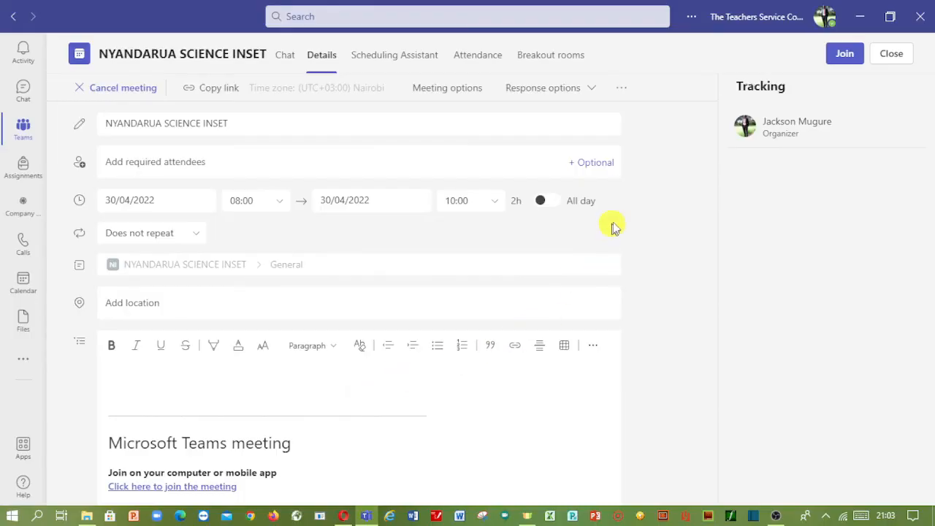
left_click(776, 22)
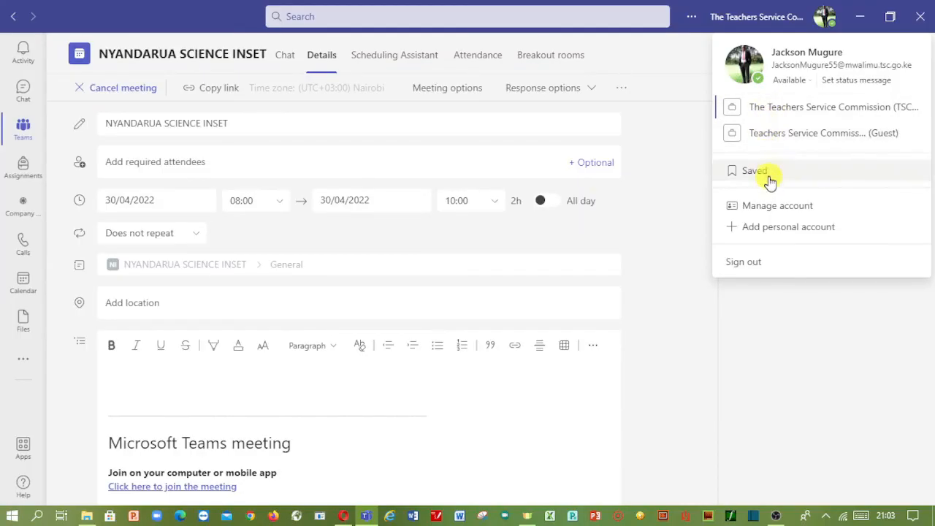
- Close the account menu and open the NYANDARUA SCIENCE INSET team's General channel
left_click(678, 338)
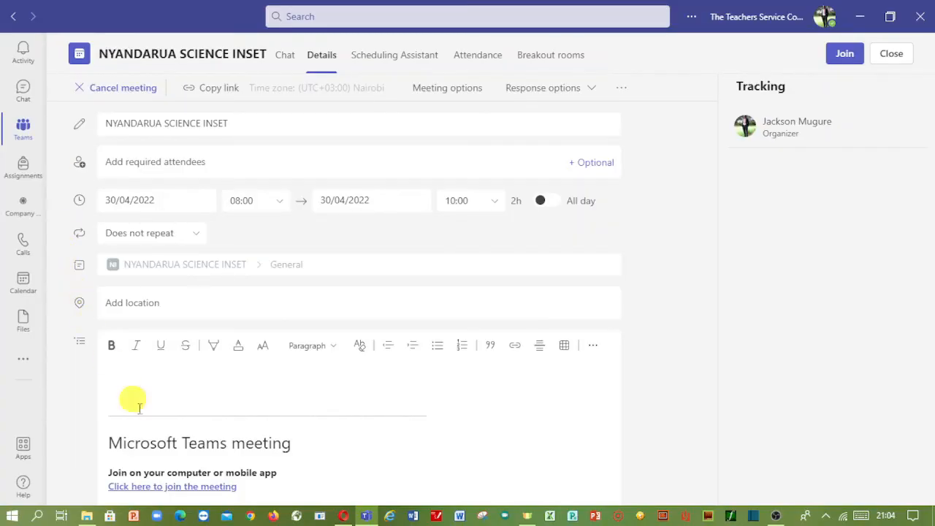
left_click(22, 129)
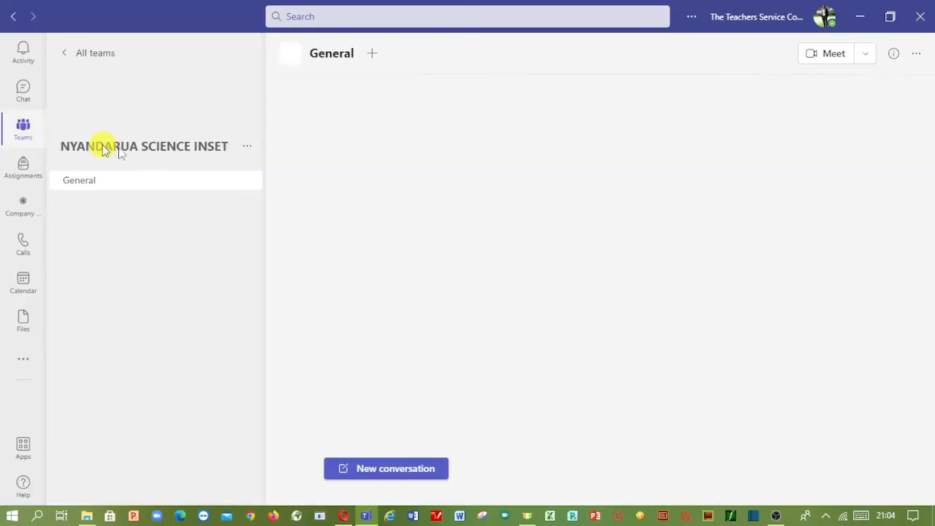